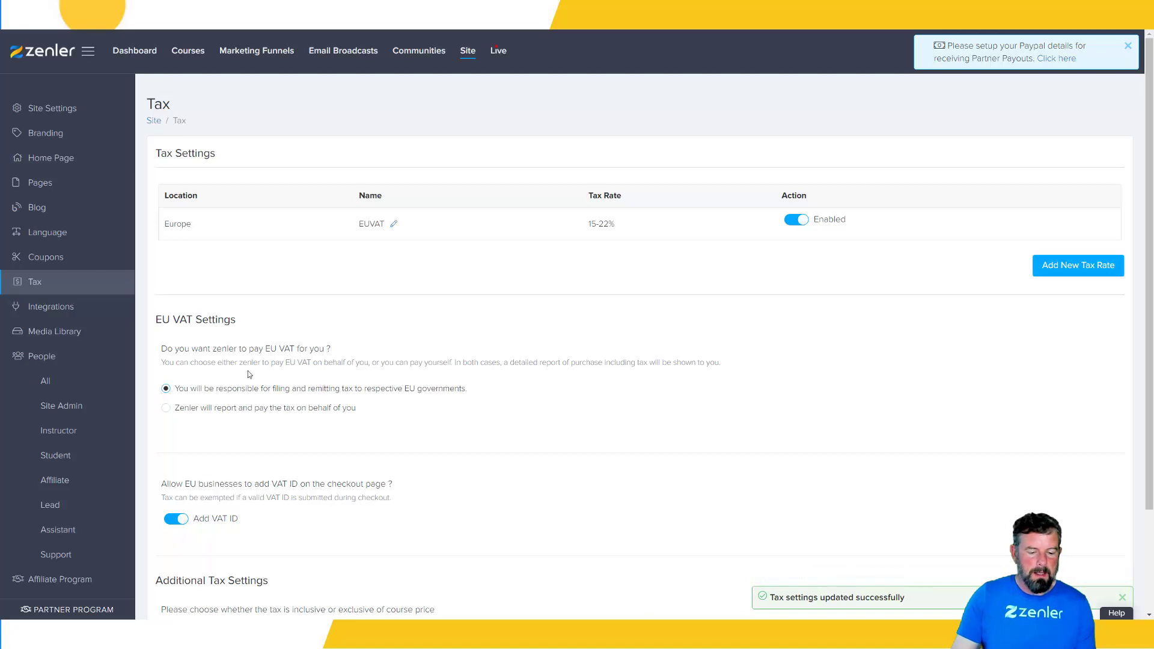
# Turn off the option that lets EU businesses add a VAT ID on the checkout page
pyautogui.moveTo(196, 394); pyautogui.dragTo(398, 394)
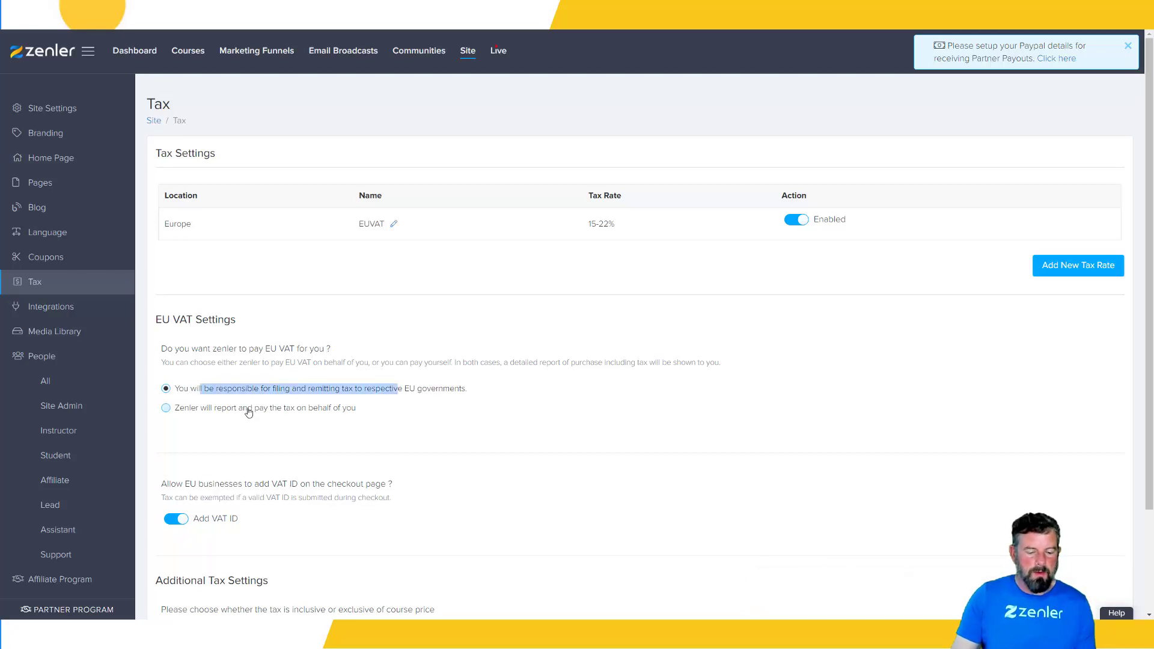
pyautogui.scroll(-1, 478, 393)
pyautogui.scroll(-2, 478, 393)
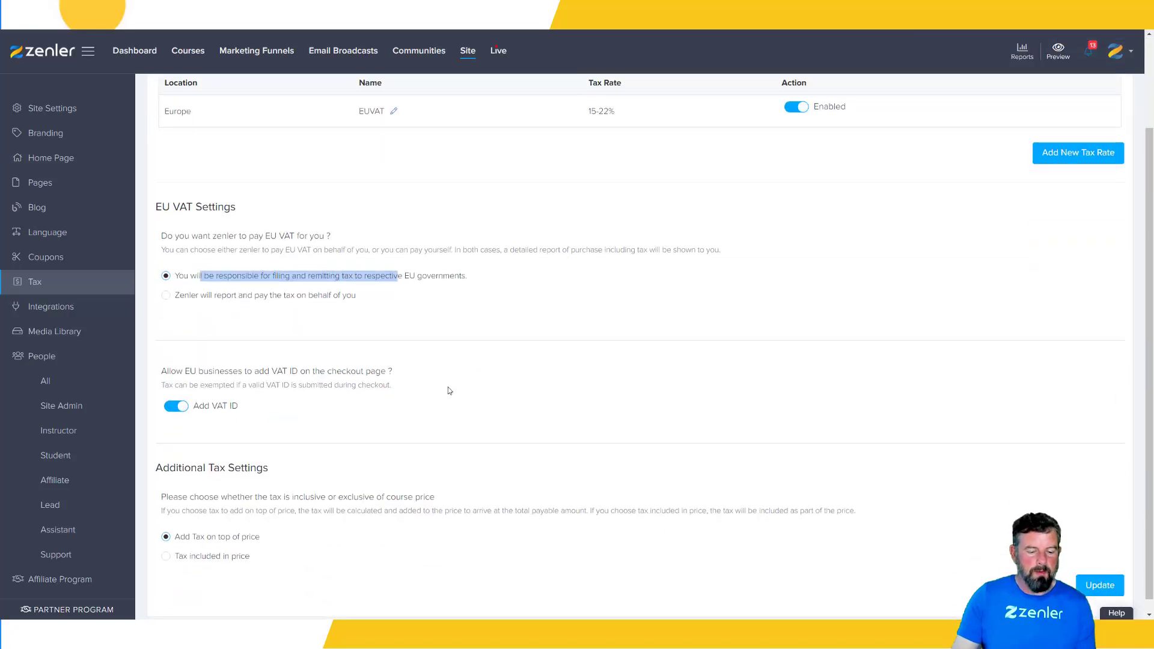
pyautogui.click(172, 407)
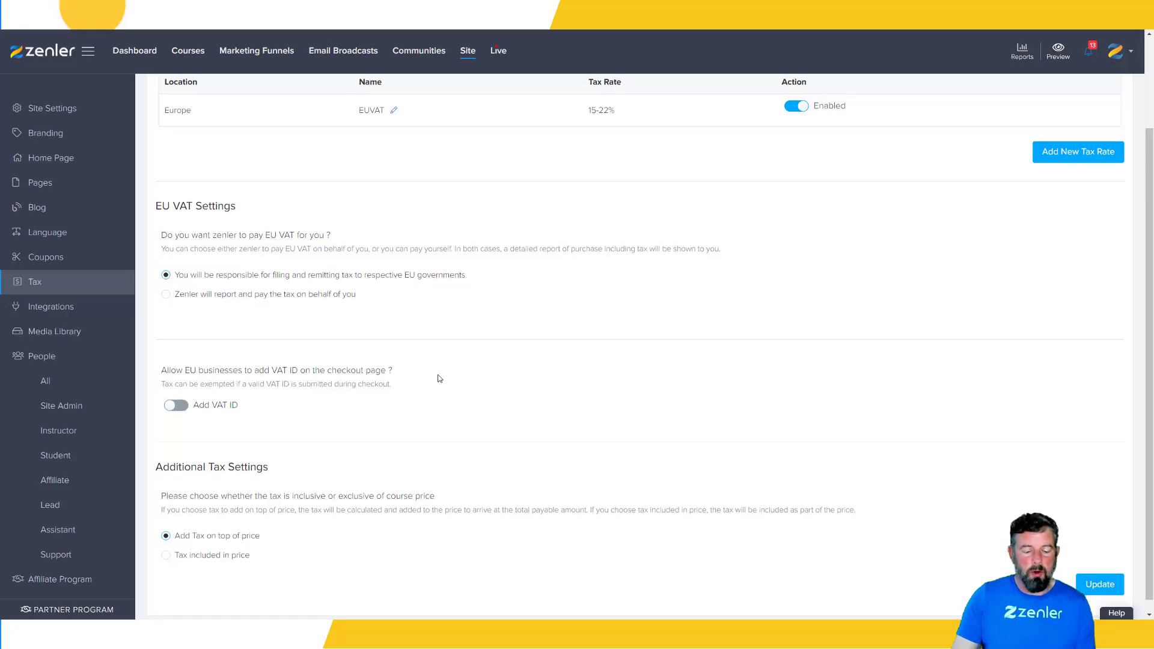
pyautogui.scroll(-1, 439, 380)
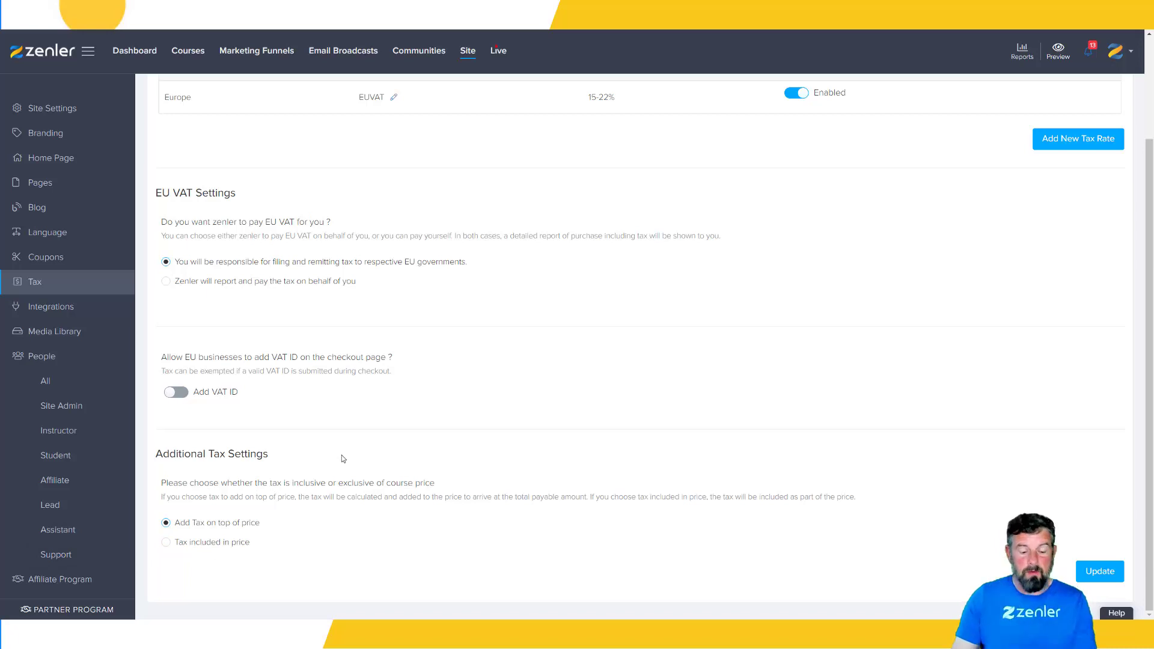
pyautogui.scroll(2, 520, 415)
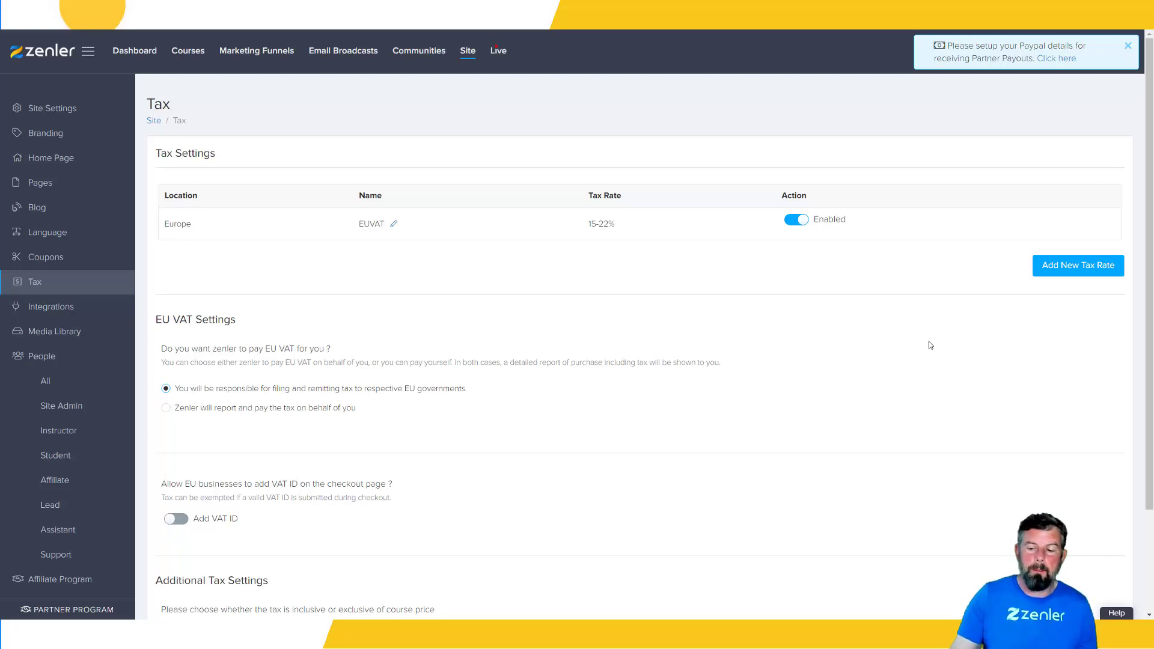
# Start a new tax rate for the United Kingdom with a country tax rate of 20% and the tax name UK
pyautogui.click(1074, 275)
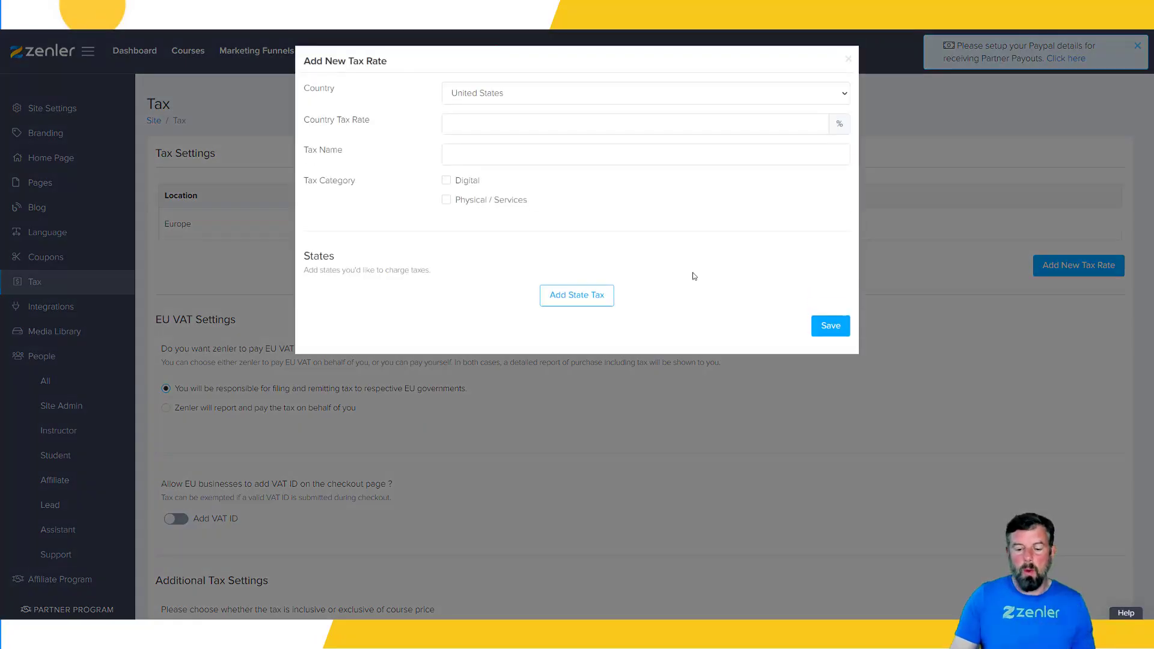
pyautogui.click(530, 93)
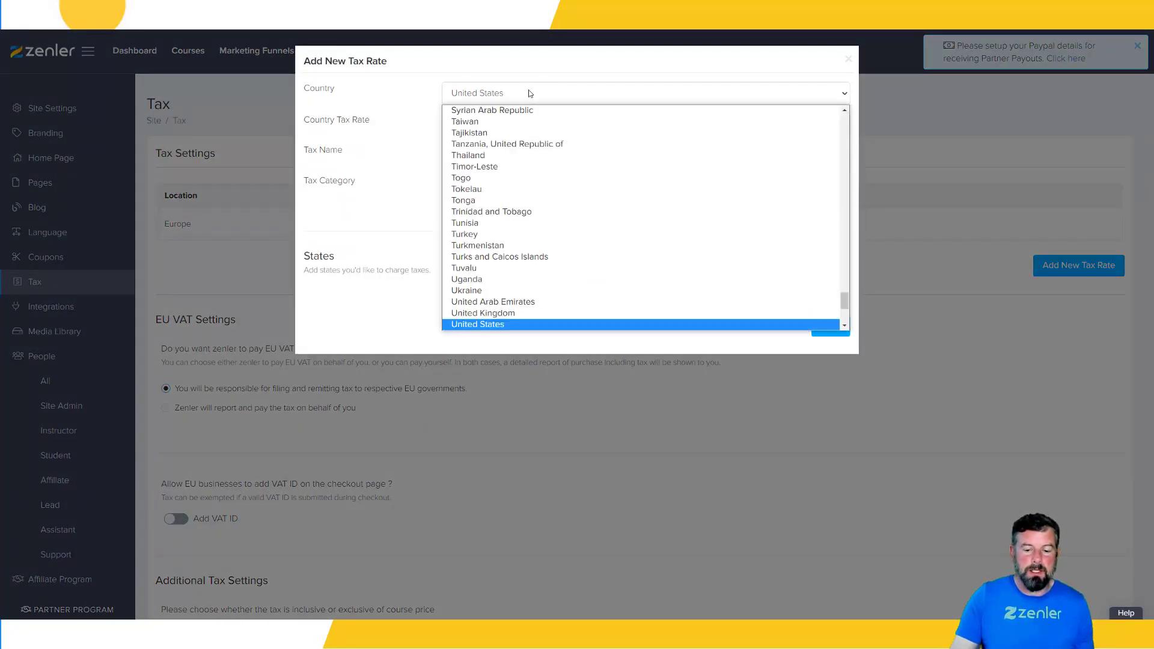
pyautogui.click(505, 313)
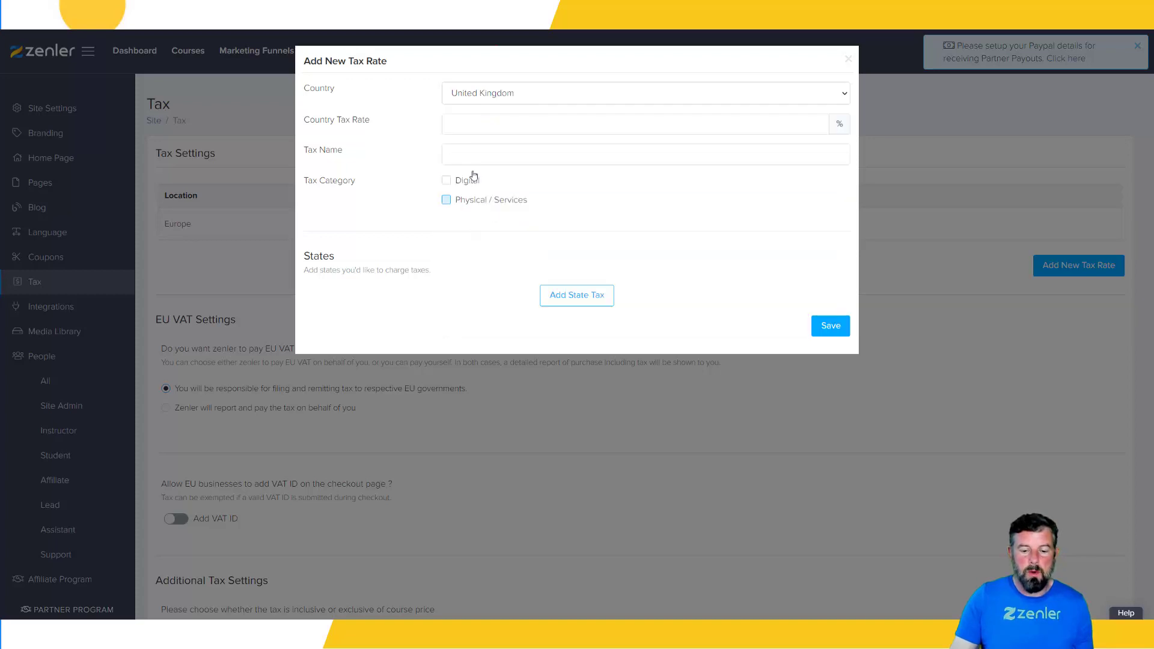
pyautogui.click(452, 123)
pyautogui.click(466, 151)
pyautogui.click(469, 153)
pyautogui.write('UK')
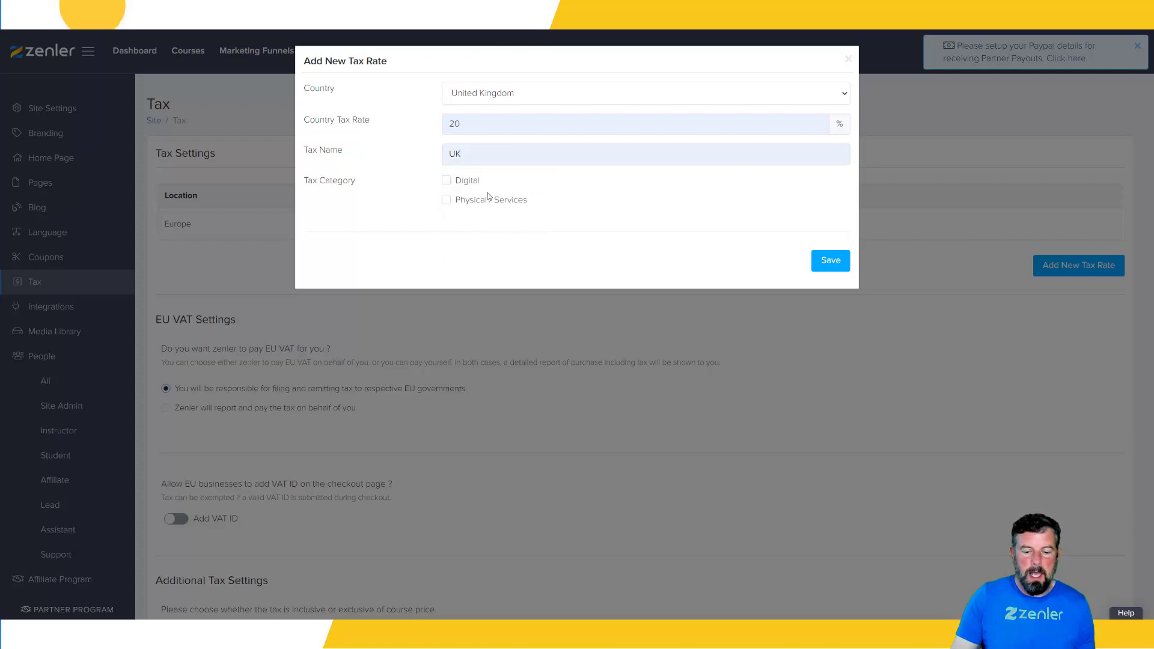
# Apply the UK tax to Digital and Physical / Services, save it, and check the tax line in the course checkout's order summary
pyautogui.click(447, 199)
pyautogui.click(446, 180)
pyautogui.click(815, 260)
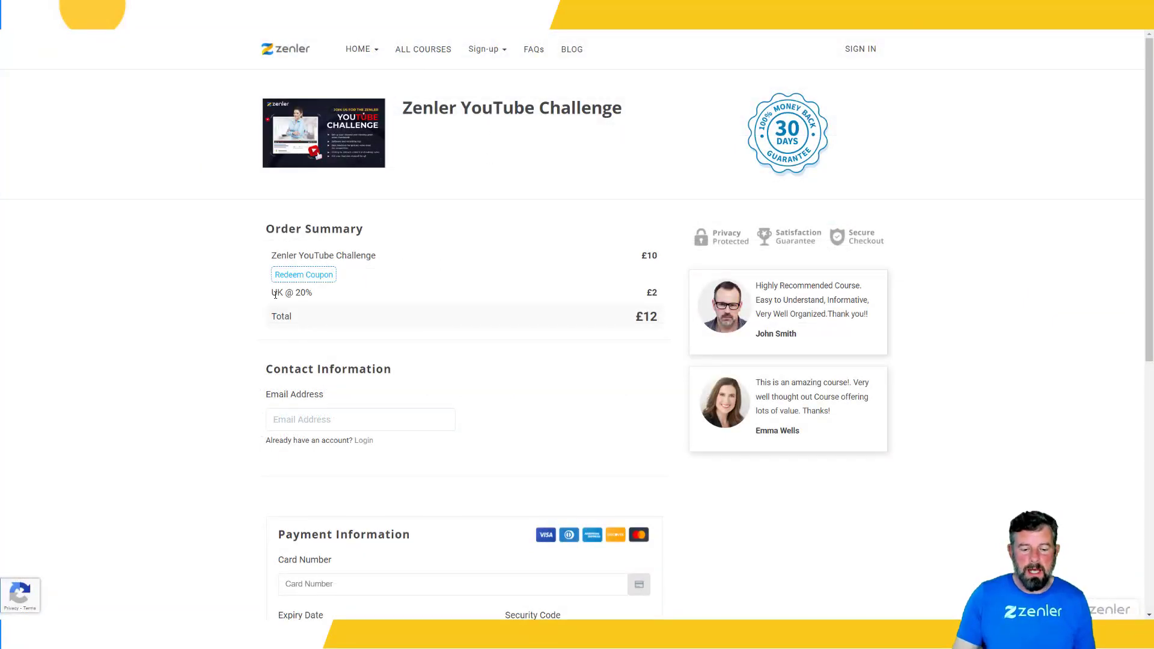
pyautogui.moveTo(272, 293); pyautogui.dragTo(312, 293)
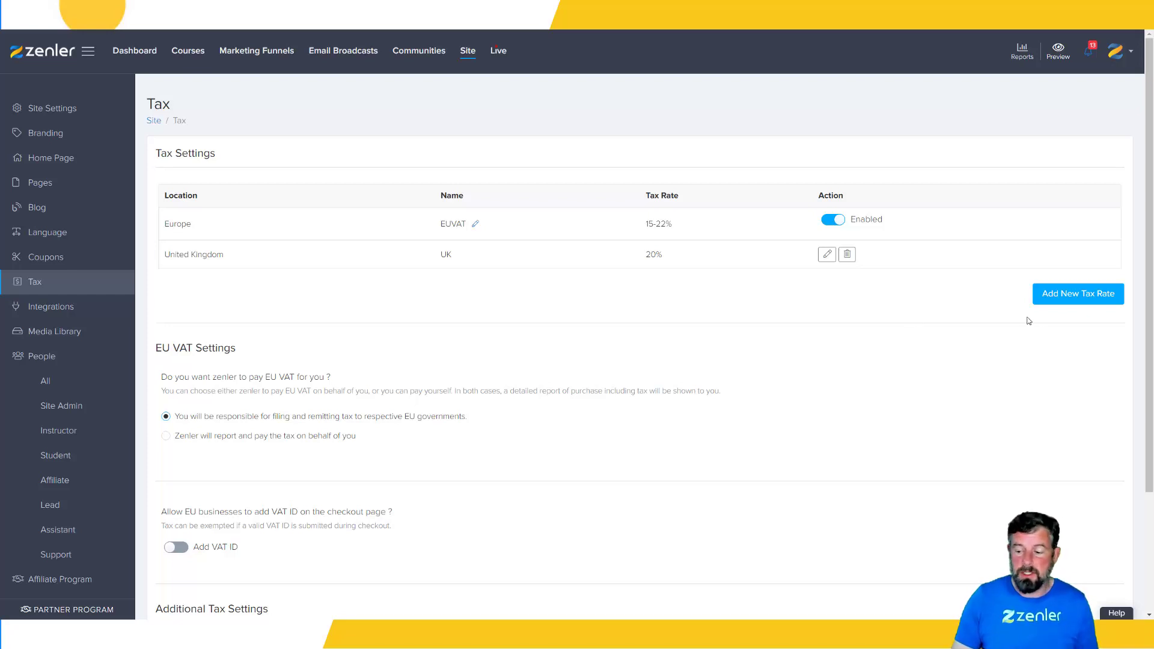
# Start another new tax rate and choose Canada as its country
pyautogui.click(1059, 299)
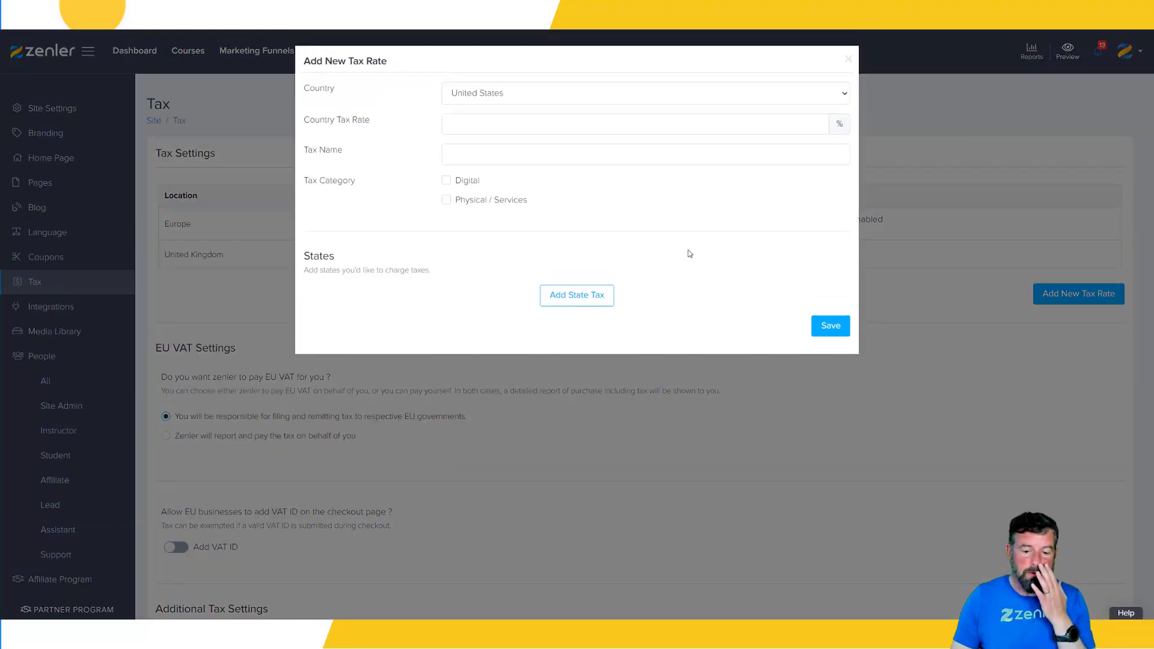
pyautogui.click(502, 95)
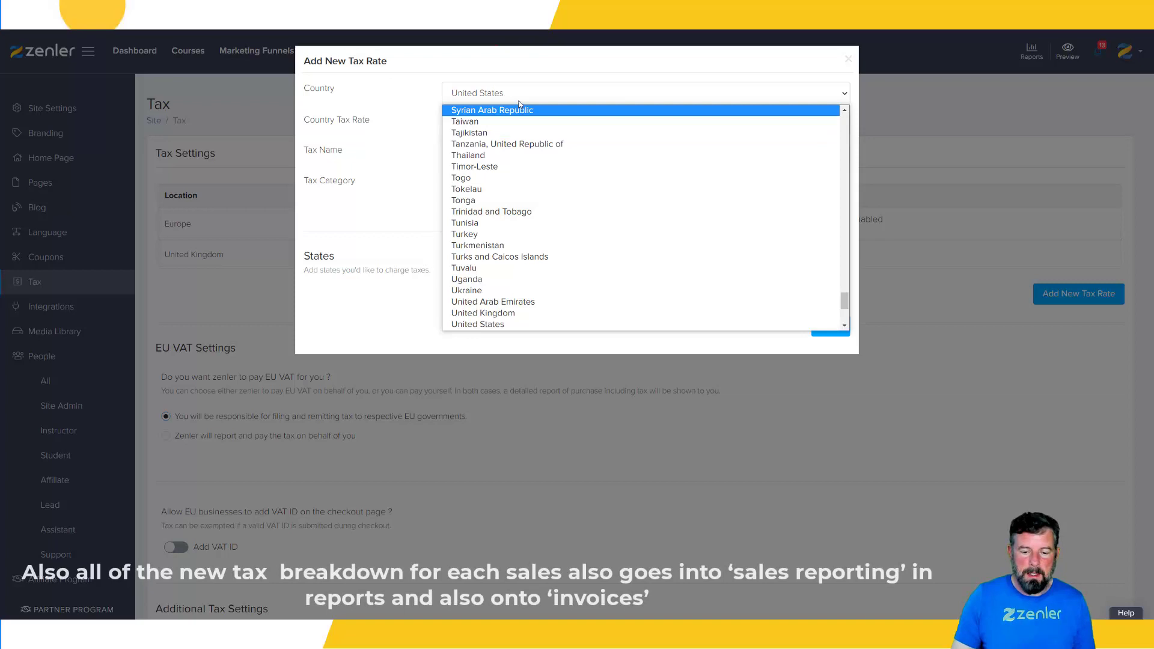
pyautogui.press('c')
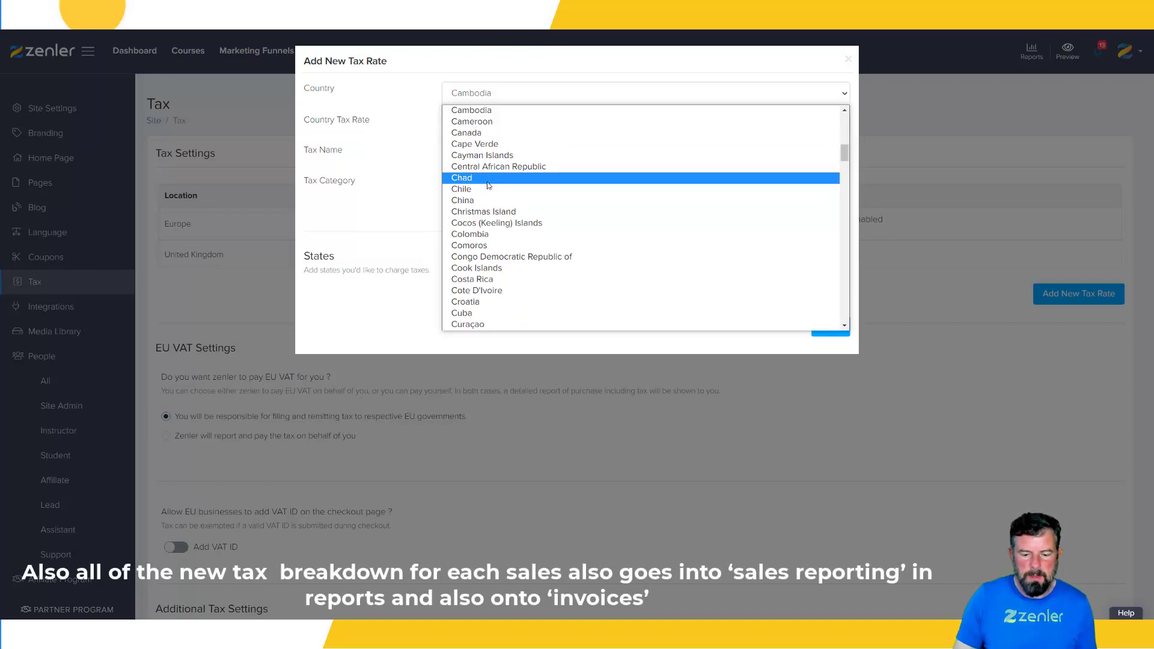
pyautogui.scroll(3, 498, 170)
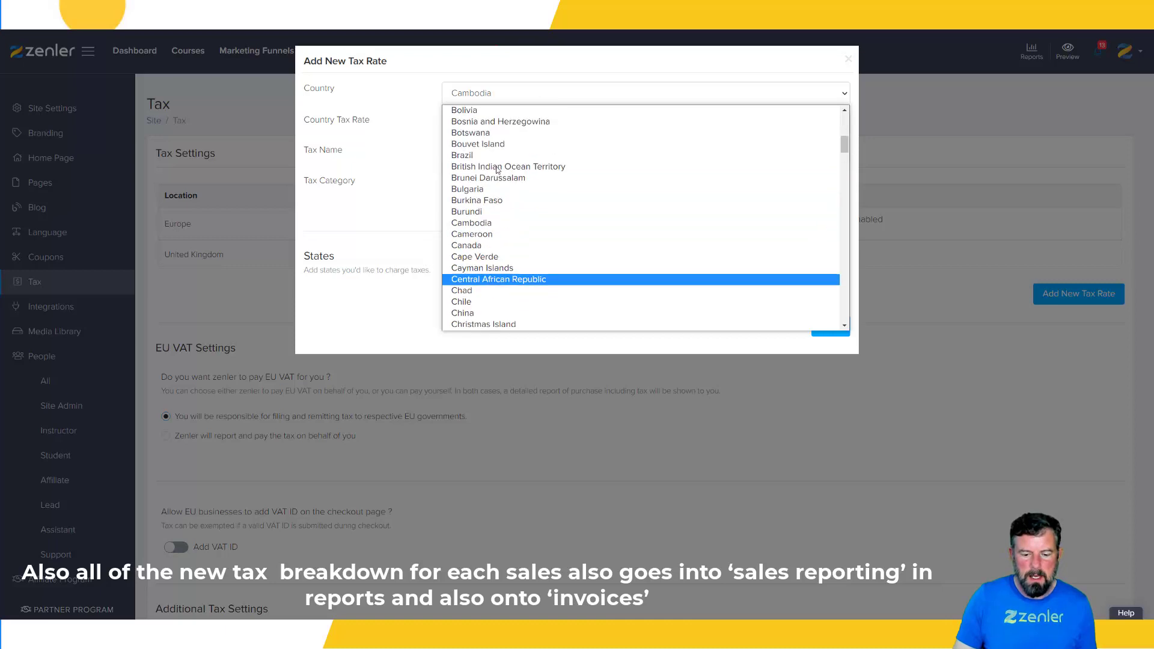
pyautogui.click(484, 247)
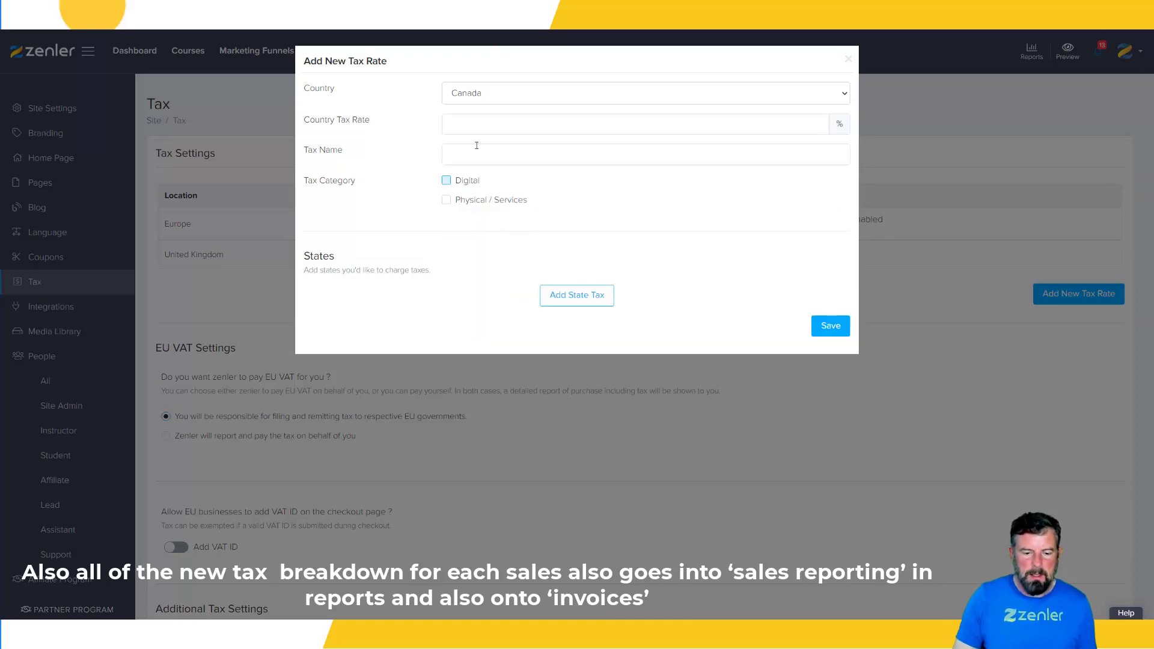
# Set Canada's country tax rate to 20%, name the tax CAN, and apply it to Digital and Physical / Services
pyautogui.click(473, 122)
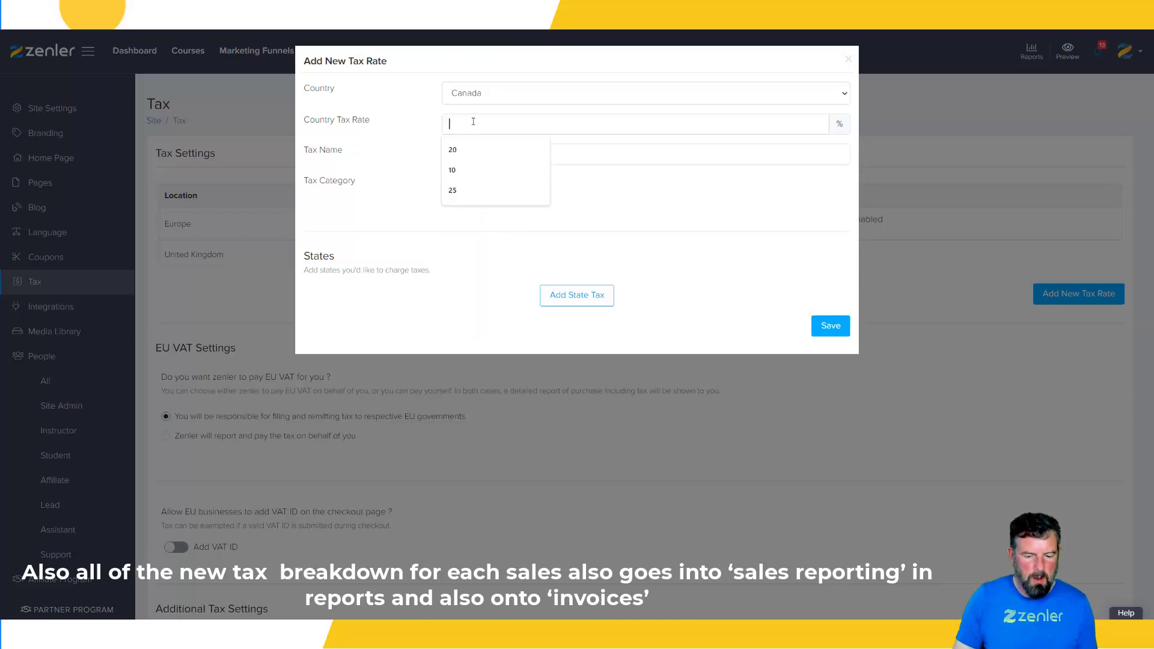
pyautogui.click(460, 150)
pyautogui.click(464, 154)
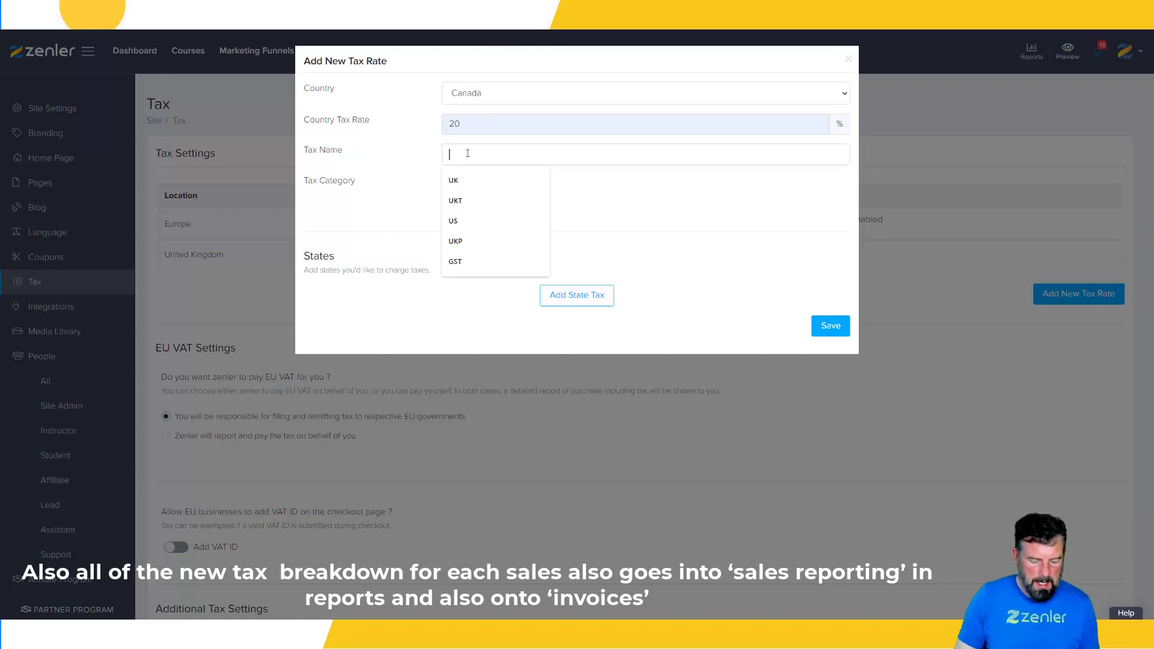
pyautogui.write('C')
pyautogui.write('AN')
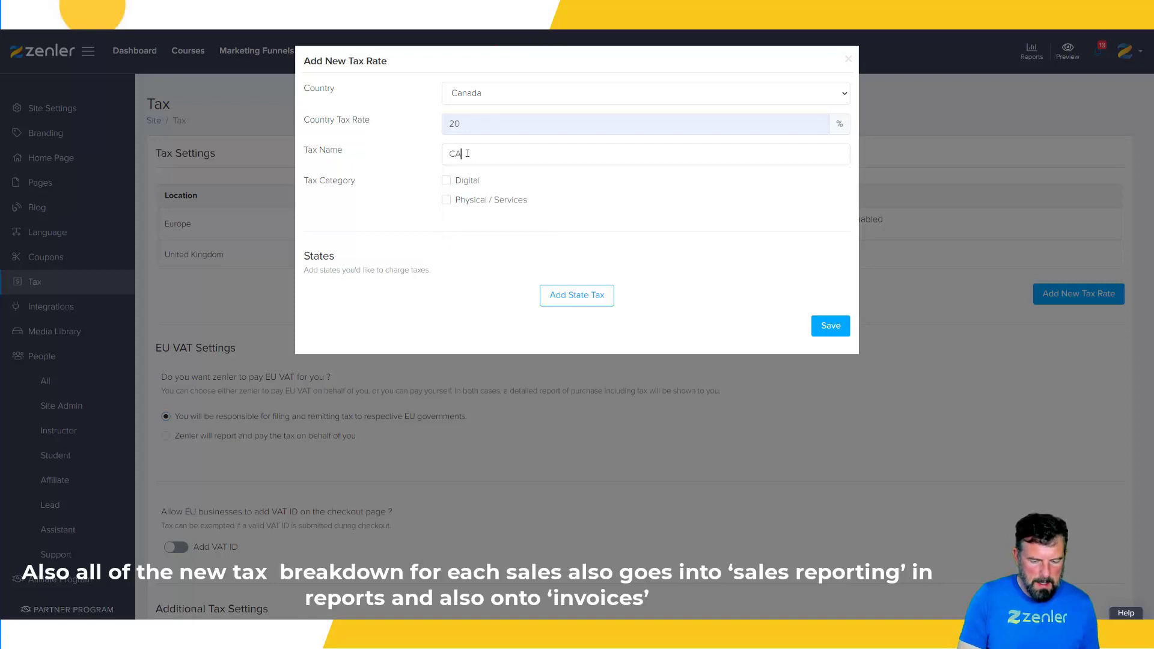
pyautogui.click(446, 181)
pyautogui.click(446, 199)
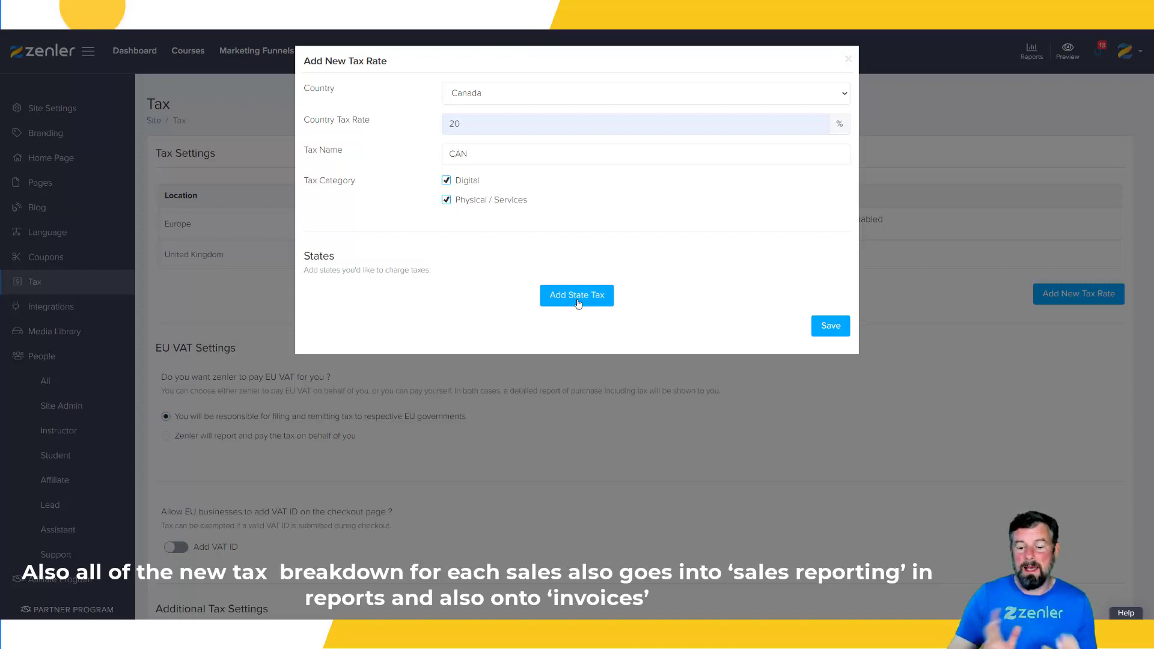
# Add a Quebec state tax named QUE with a rate of 5.00 and the Ignore Country Tax option
pyautogui.click(579, 304)
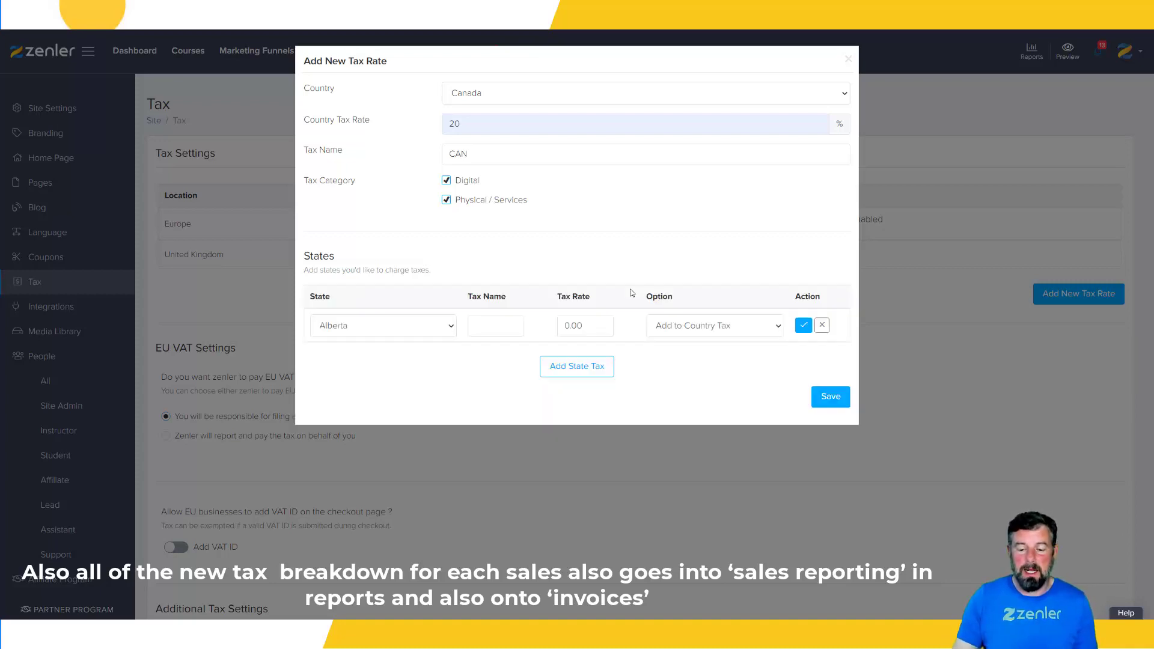
pyautogui.click(452, 334)
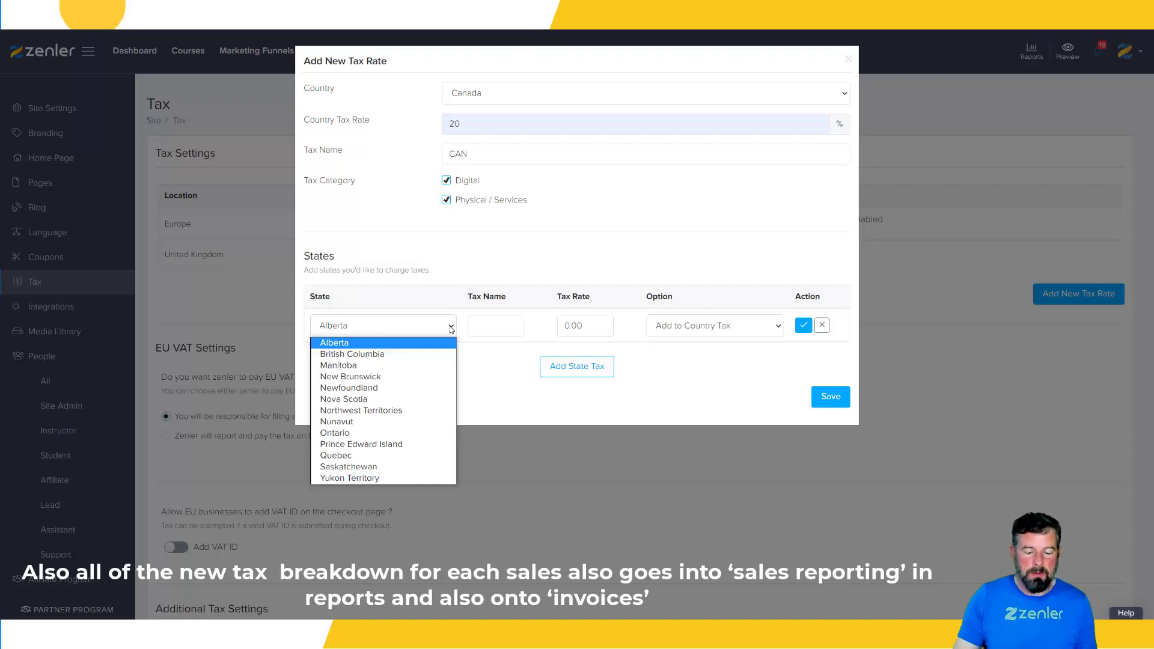
pyautogui.click(348, 457)
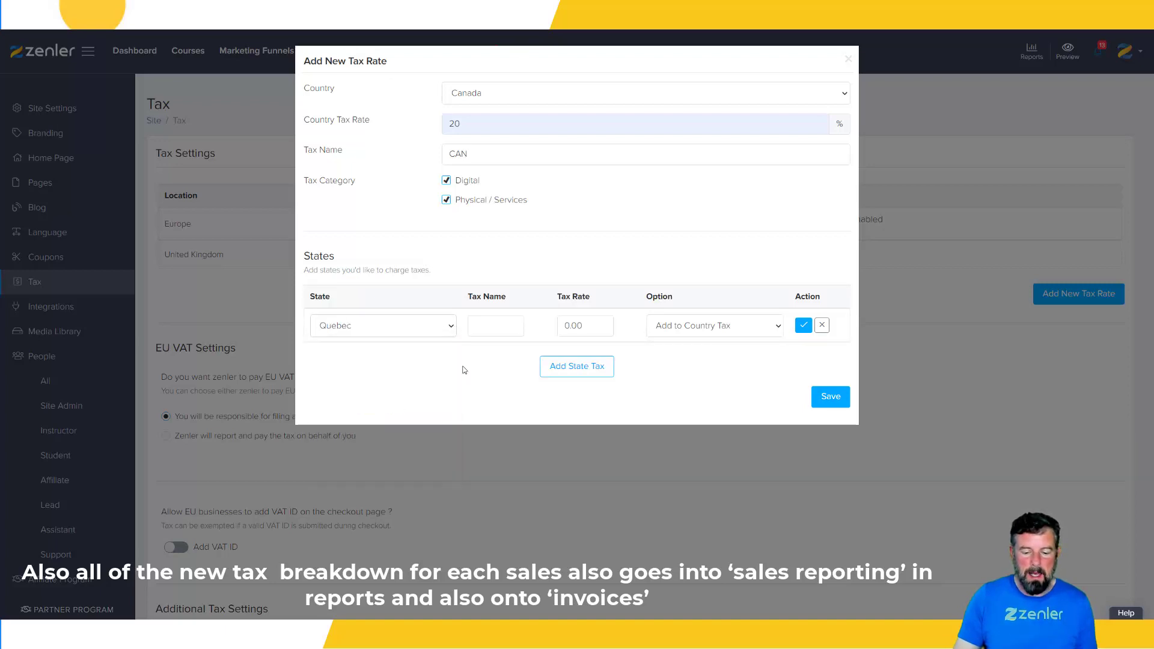
pyautogui.click(485, 324)
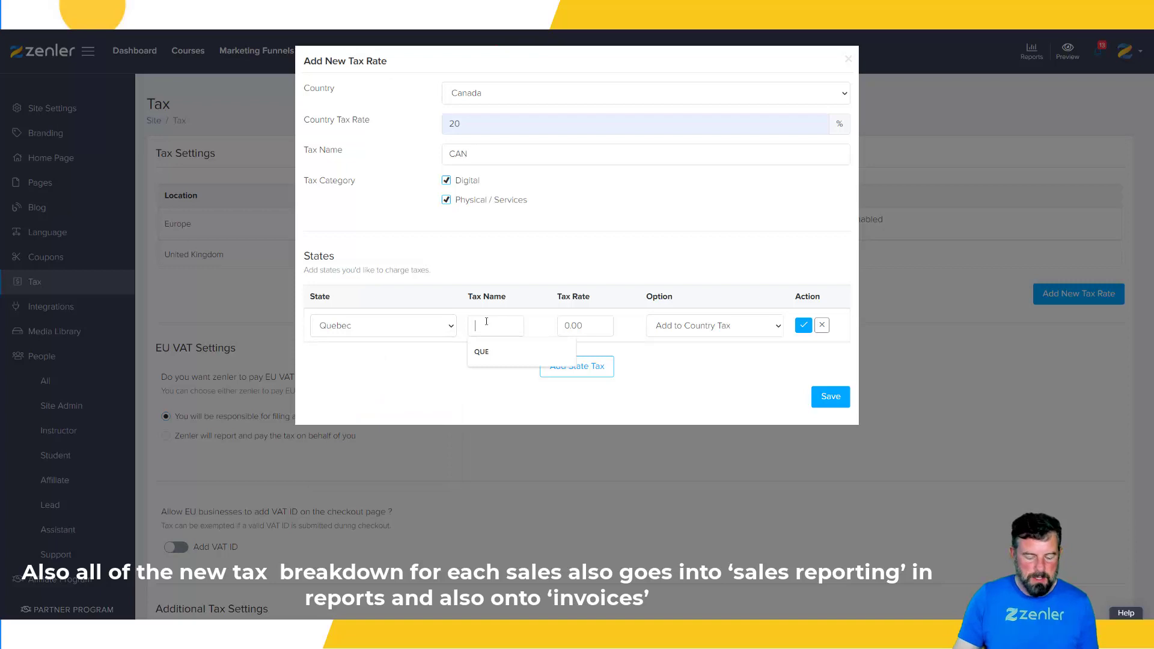
pyautogui.click(487, 353)
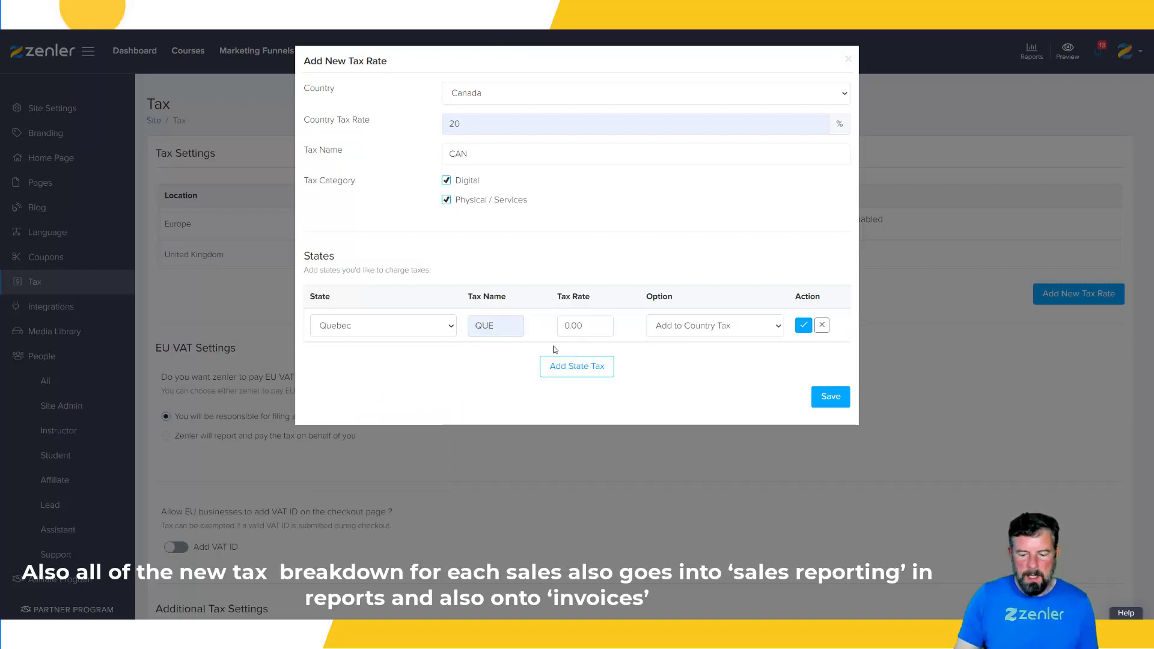
pyautogui.moveTo(568, 325); pyautogui.dragTo(561, 326)
pyautogui.write('5')
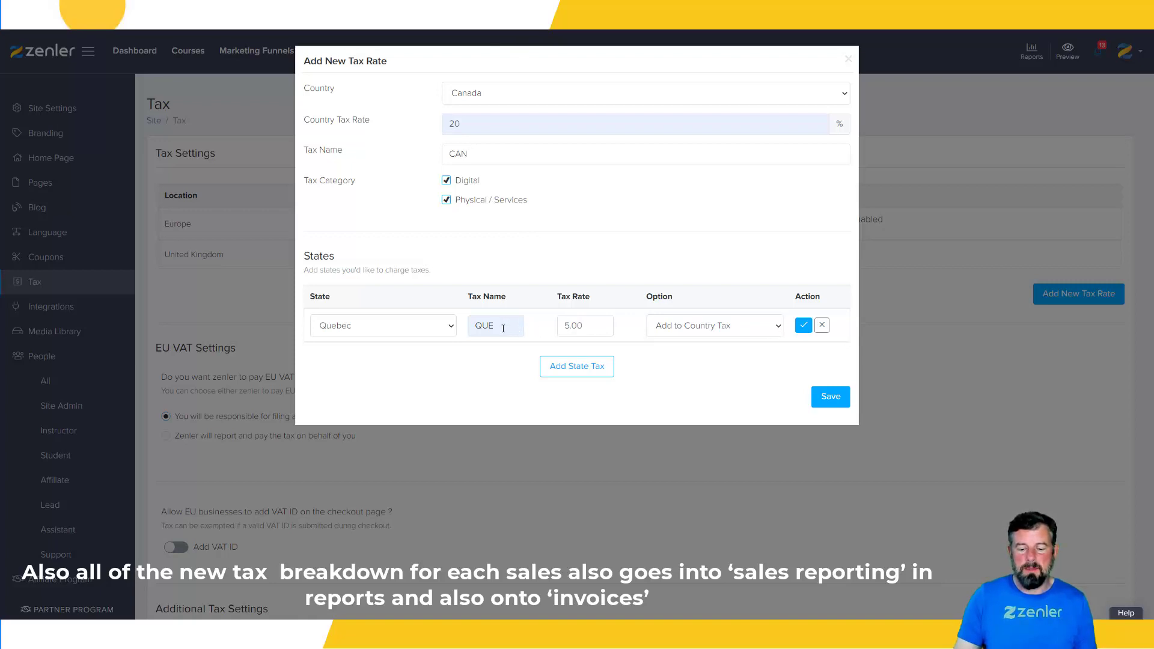
pyautogui.click(773, 327)
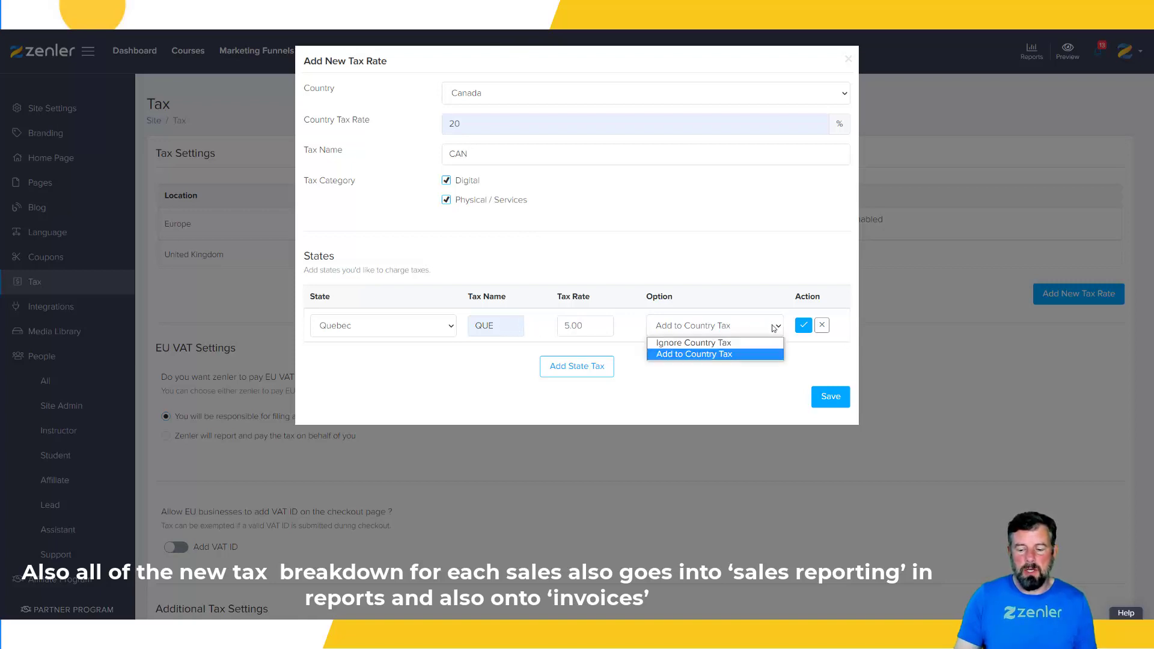
pyautogui.click(717, 343)
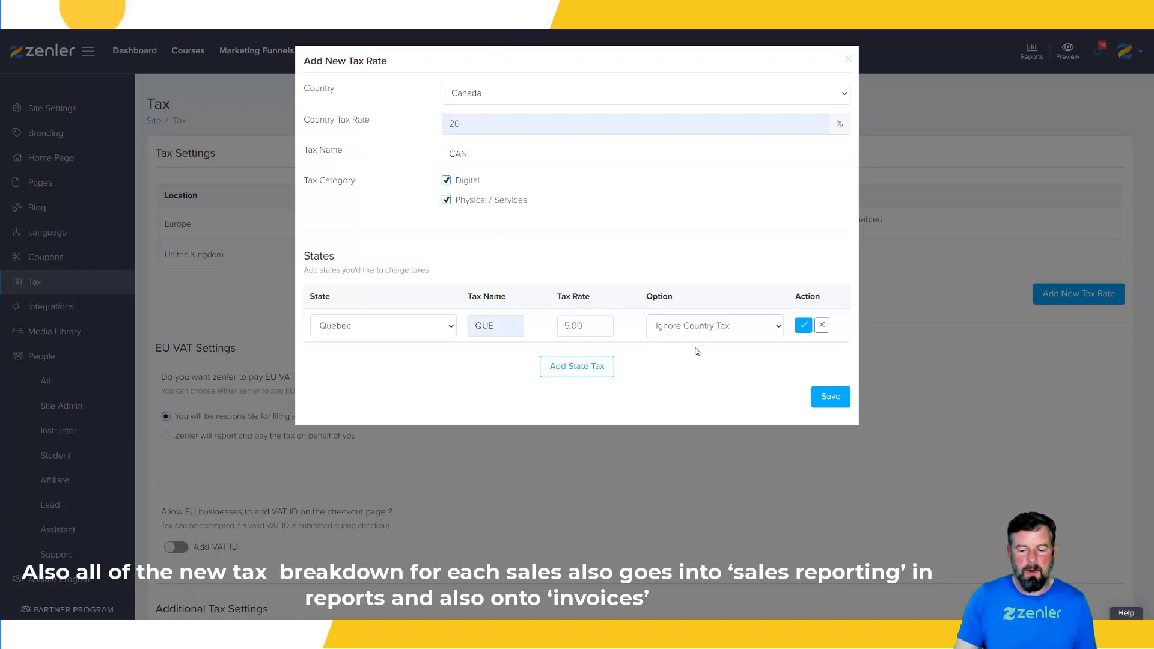
pyautogui.click(803, 327)
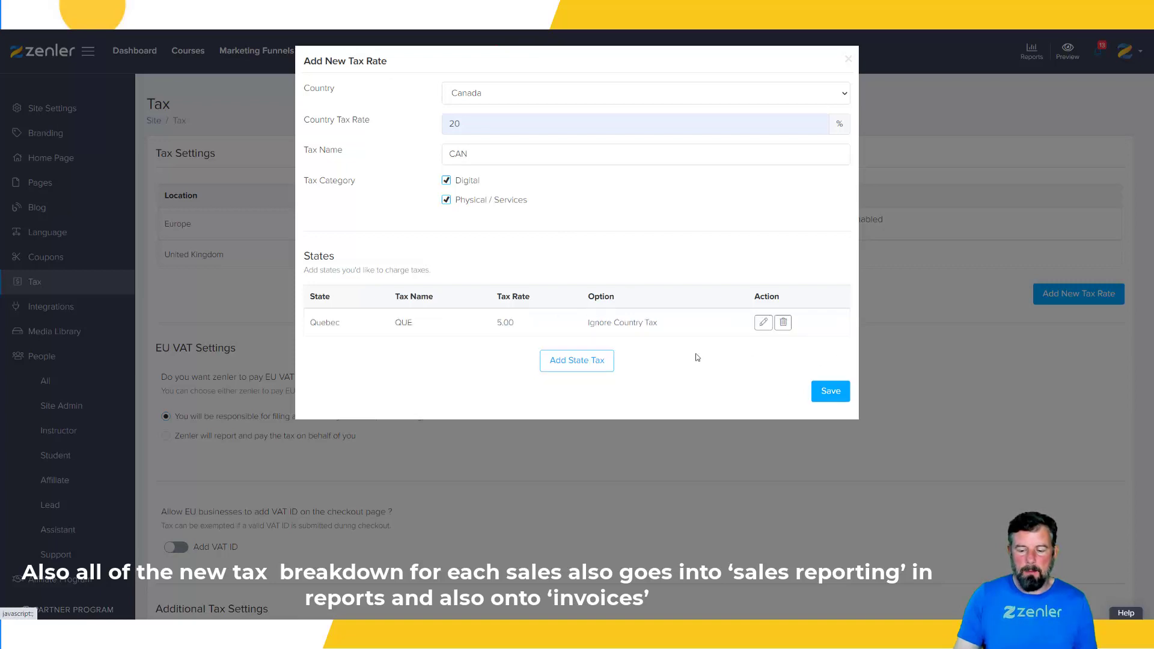
# Add an Alberta state tax named ALB with a rate of 4.00 and the Ignore Country Tax option
pyautogui.click(565, 364)
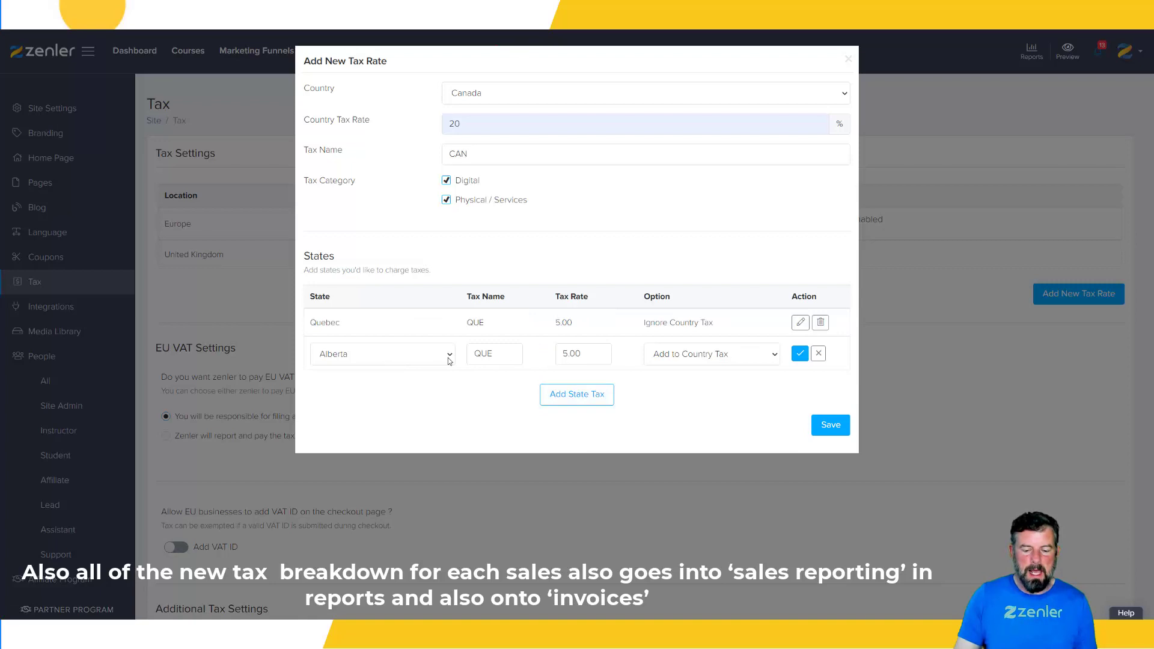
pyautogui.doubleClick(478, 354)
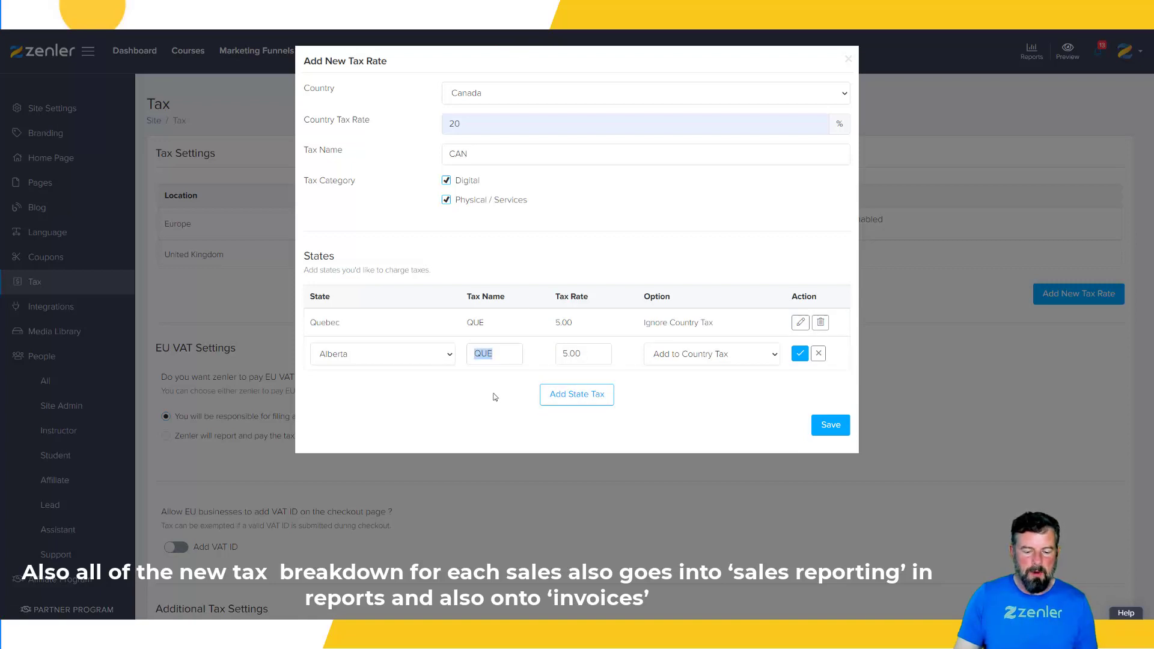
pyautogui.write('Alberta')
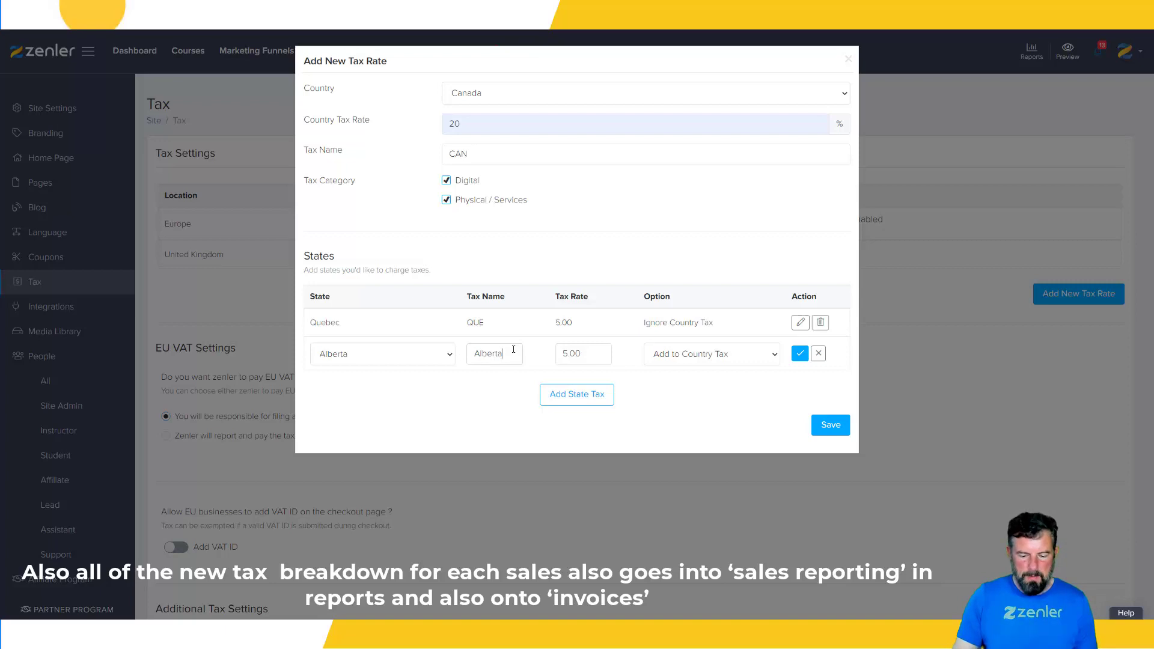
pyautogui.moveTo(514, 349); pyautogui.dragTo(475, 355)
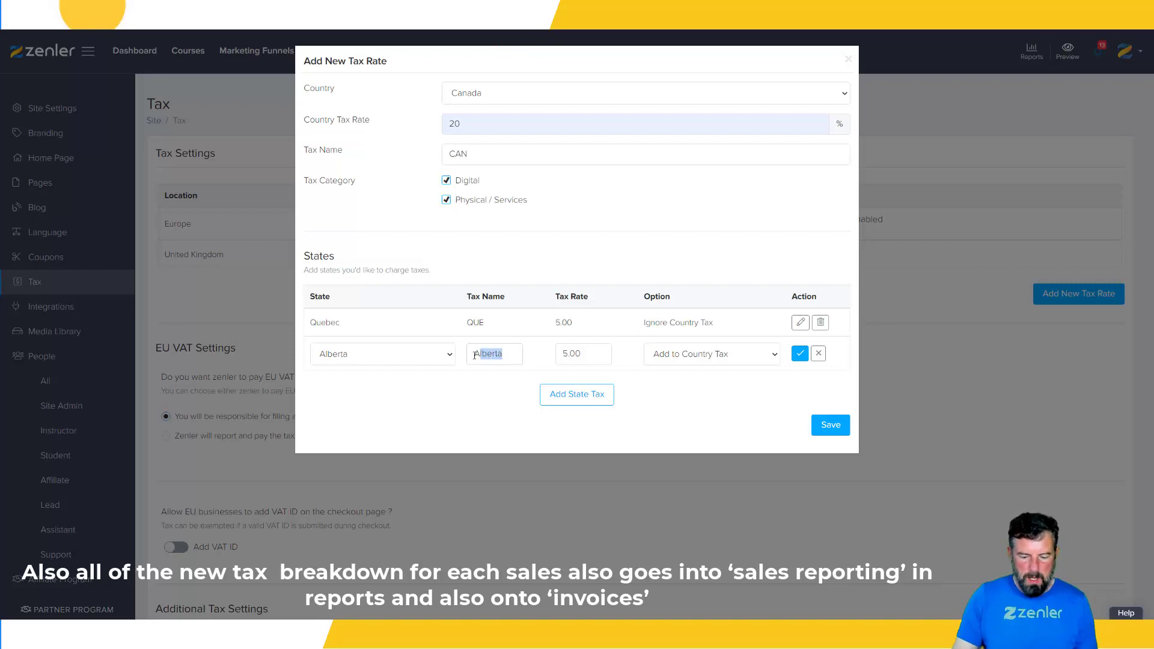
pyautogui.write('ALB')
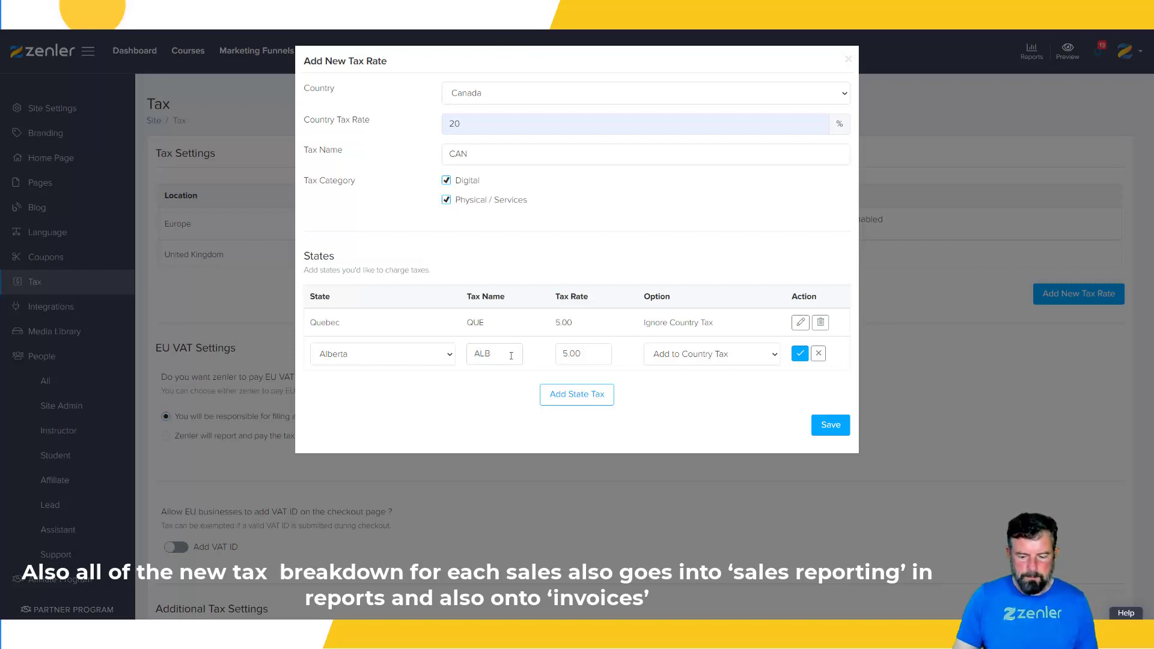
pyautogui.moveTo(566, 353); pyautogui.dragTo(562, 353)
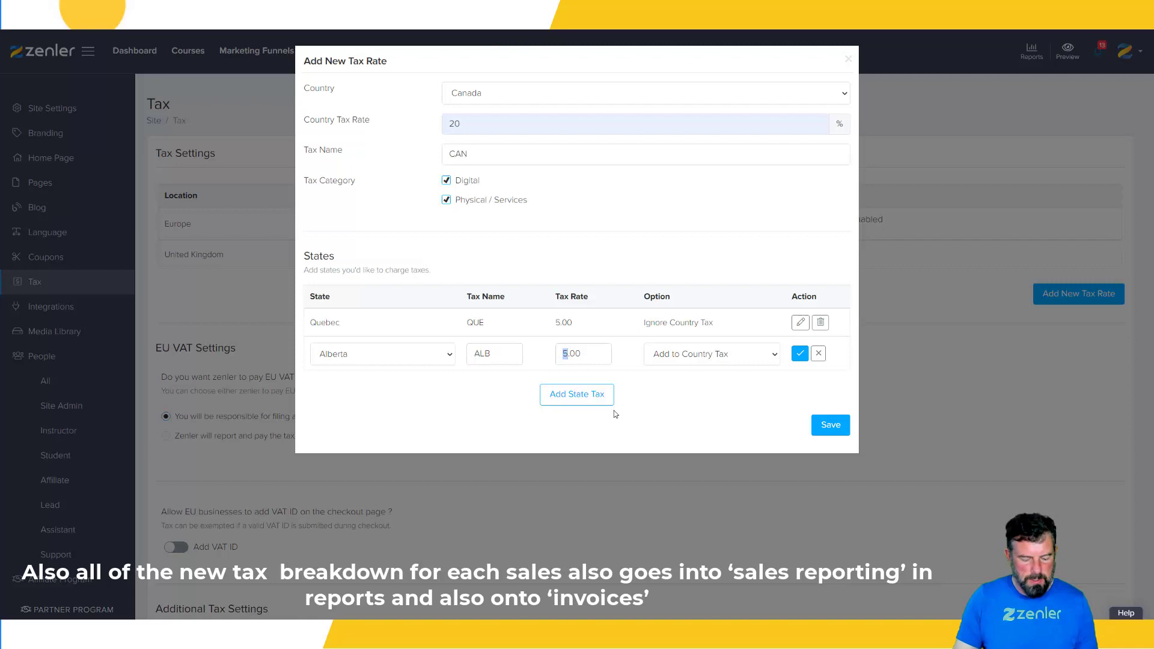
pyautogui.write('4')
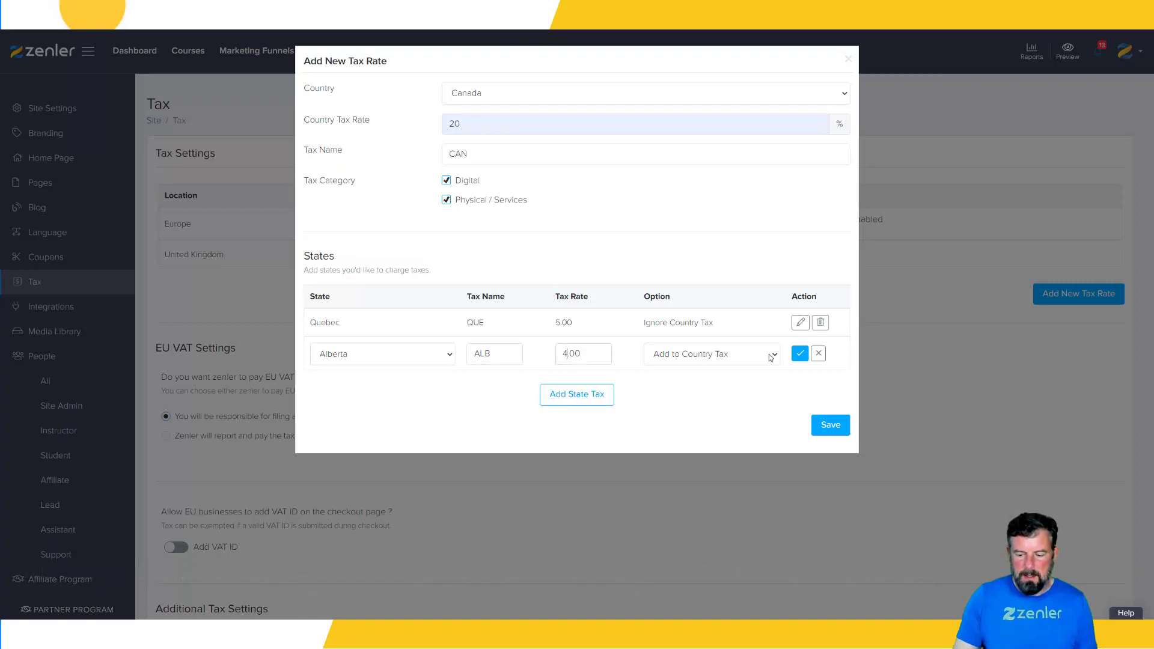
pyautogui.click(771, 357)
pyautogui.click(722, 369)
pyautogui.click(800, 355)
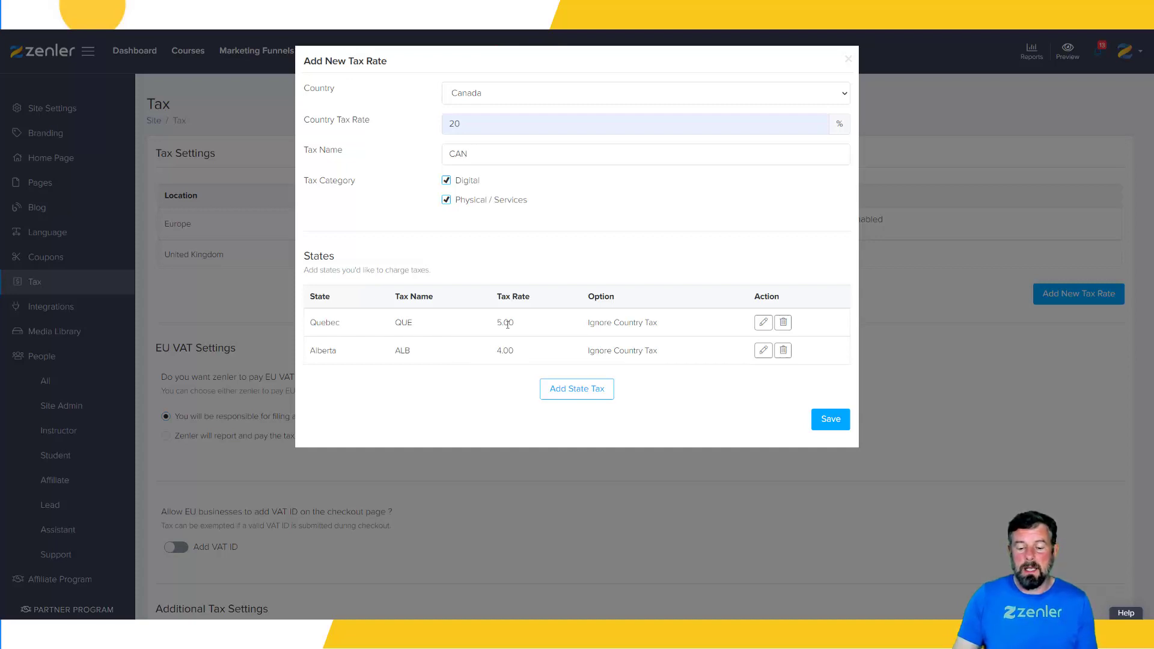
# Save the Canada tax rate together with its Quebec and Alberta state taxes
pyautogui.moveTo(514, 324); pyautogui.dragTo(496, 325)
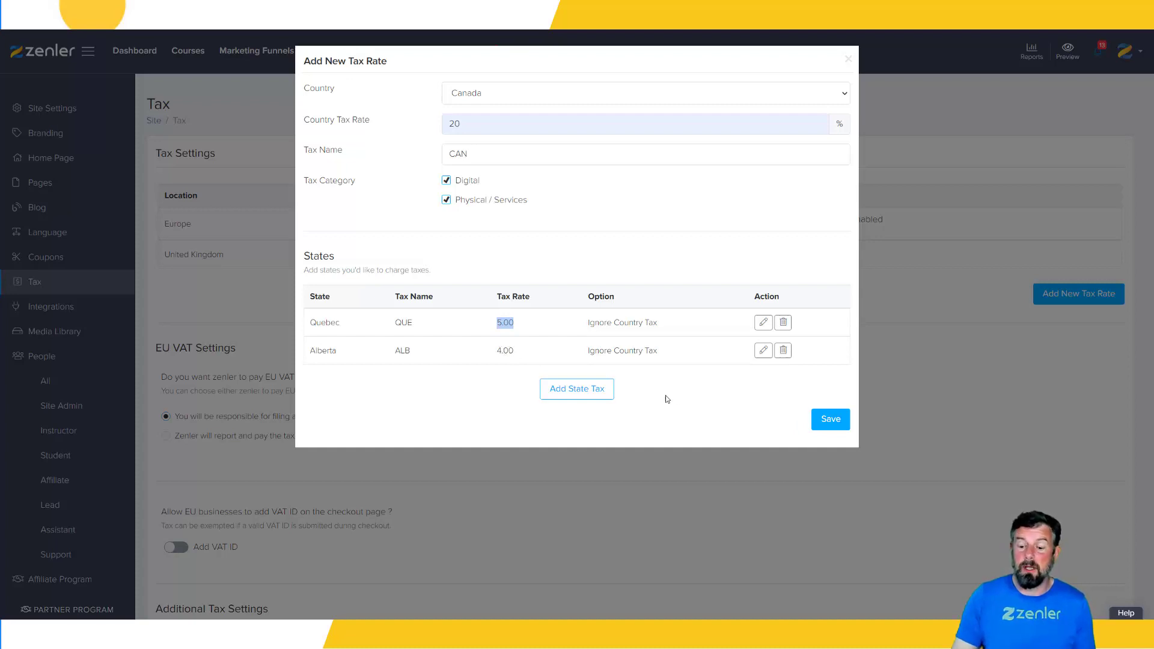
pyautogui.click(832, 422)
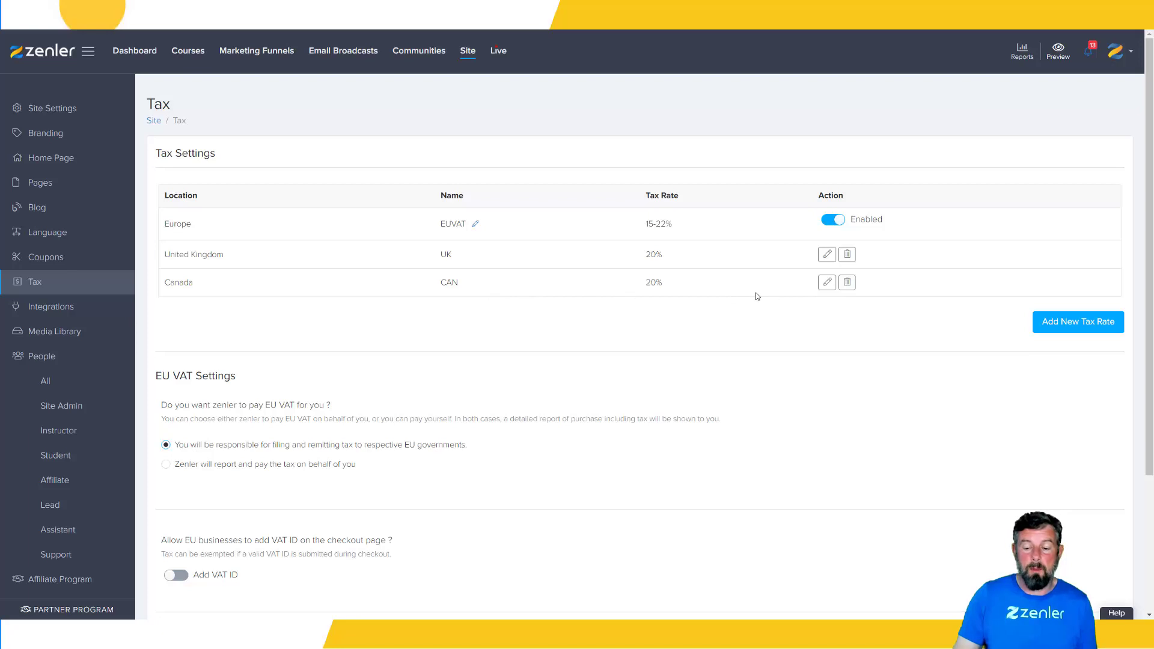
pyautogui.scroll(-3, 860, 409)
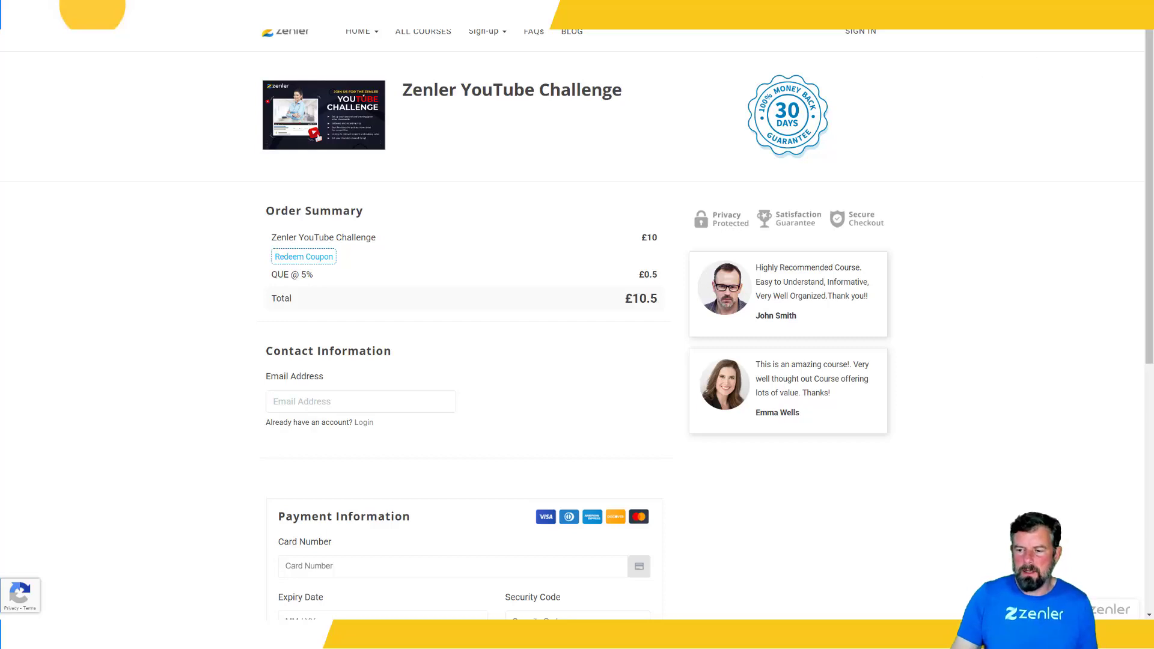
# Compare the tax line in the course checkout's order summary with the VPN country and the region detected on the WhatIsMyIPAddress page
pyautogui.click(1062, 12)
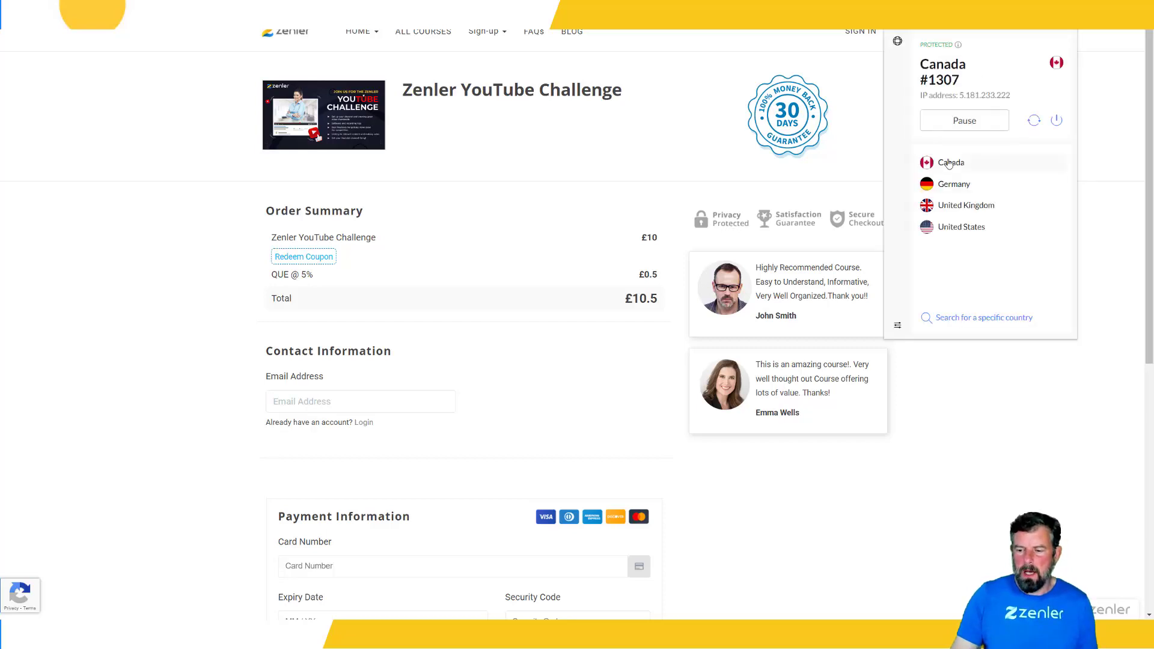
pyautogui.click(975, 462)
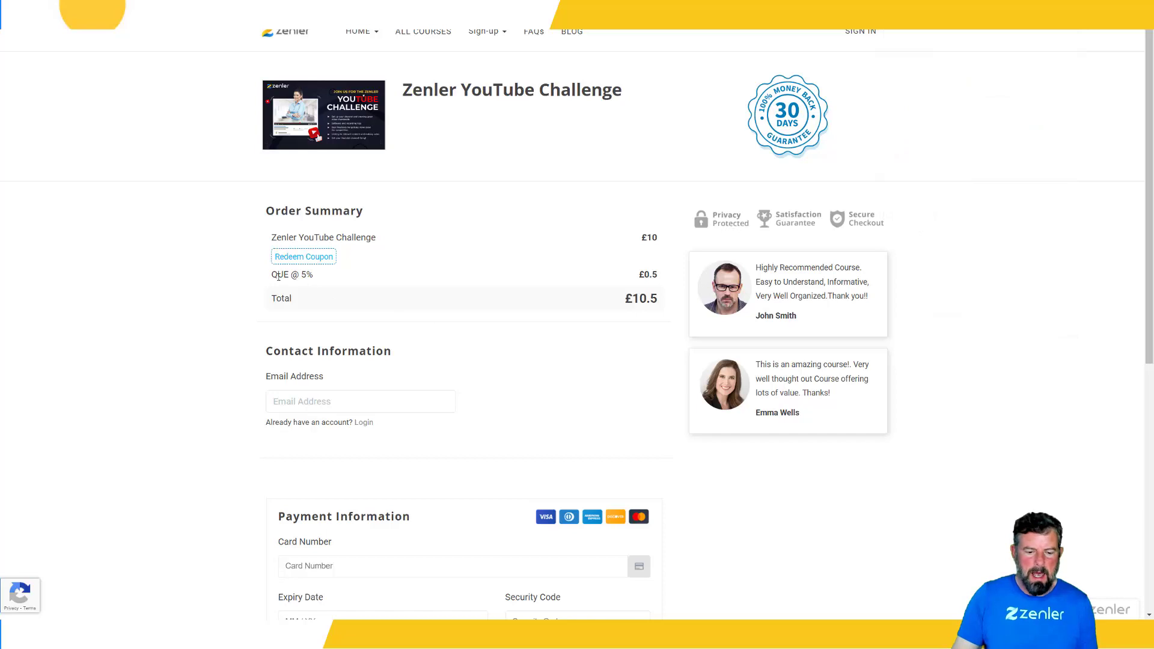
pyautogui.moveTo(273, 275); pyautogui.dragTo(313, 275)
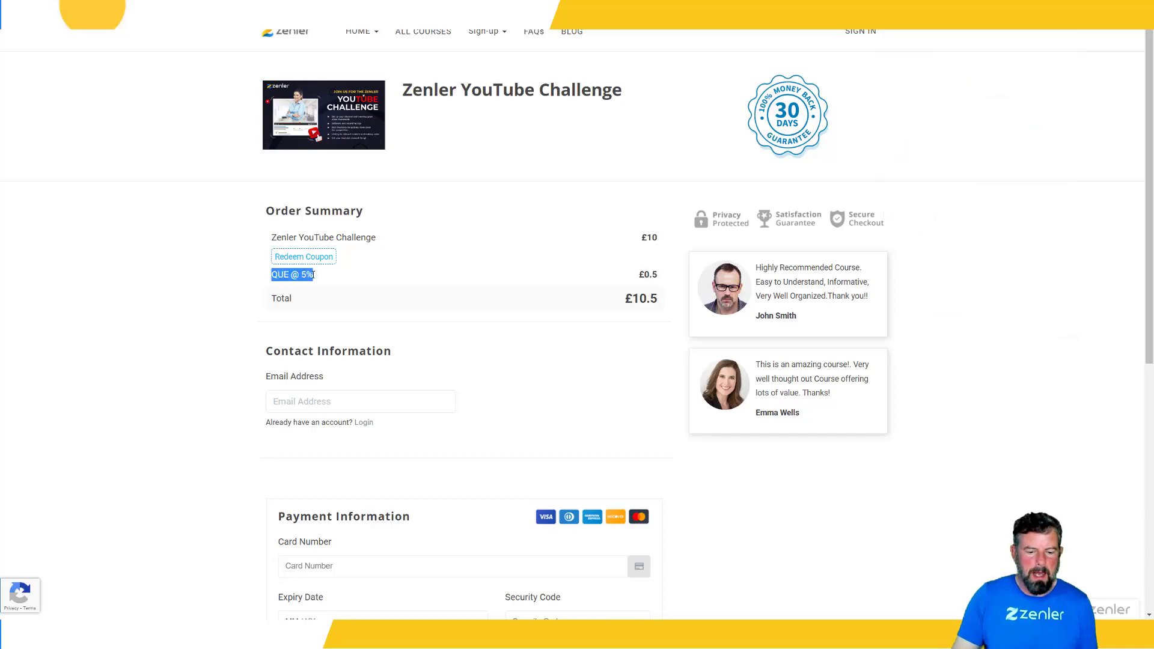
pyautogui.click(222, 316)
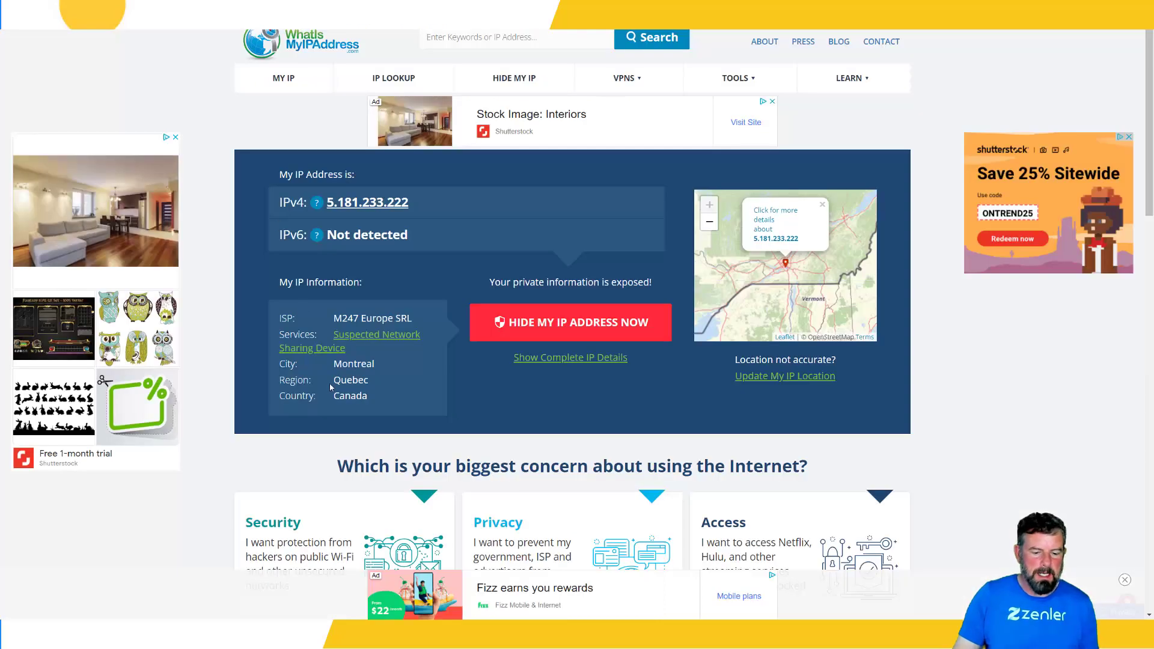
pyautogui.moveTo(335, 380); pyautogui.dragTo(356, 397)
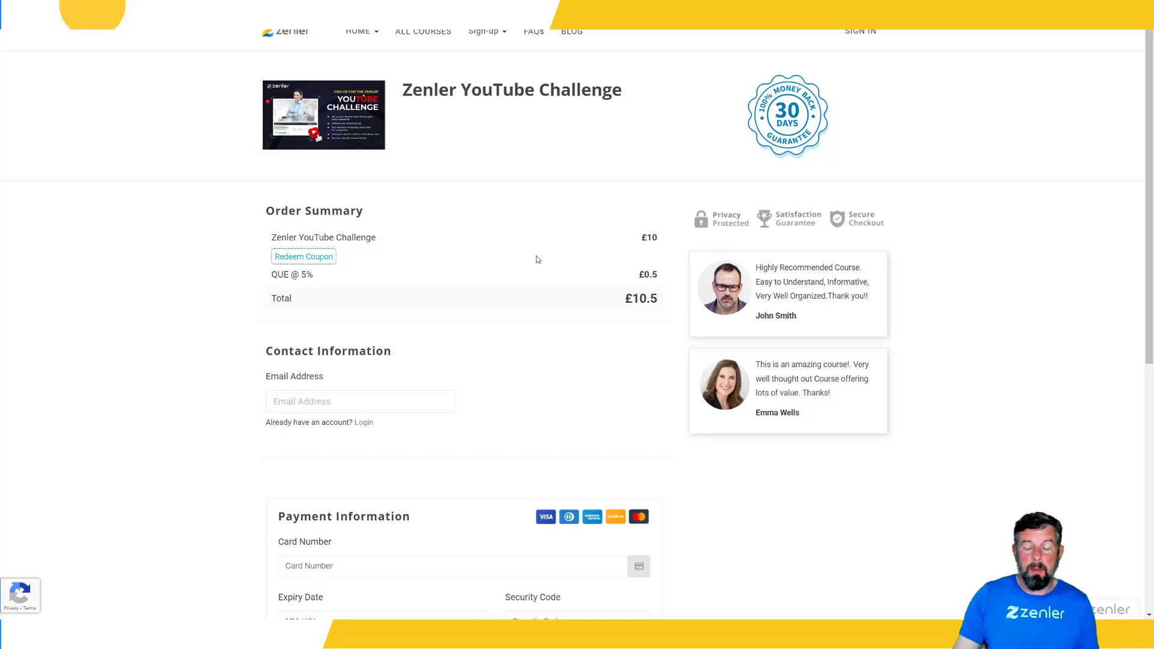
# Return to the tax settings and review Canada's country rate and state taxes, closing its edit form without changes
pyautogui.click(289, 7)
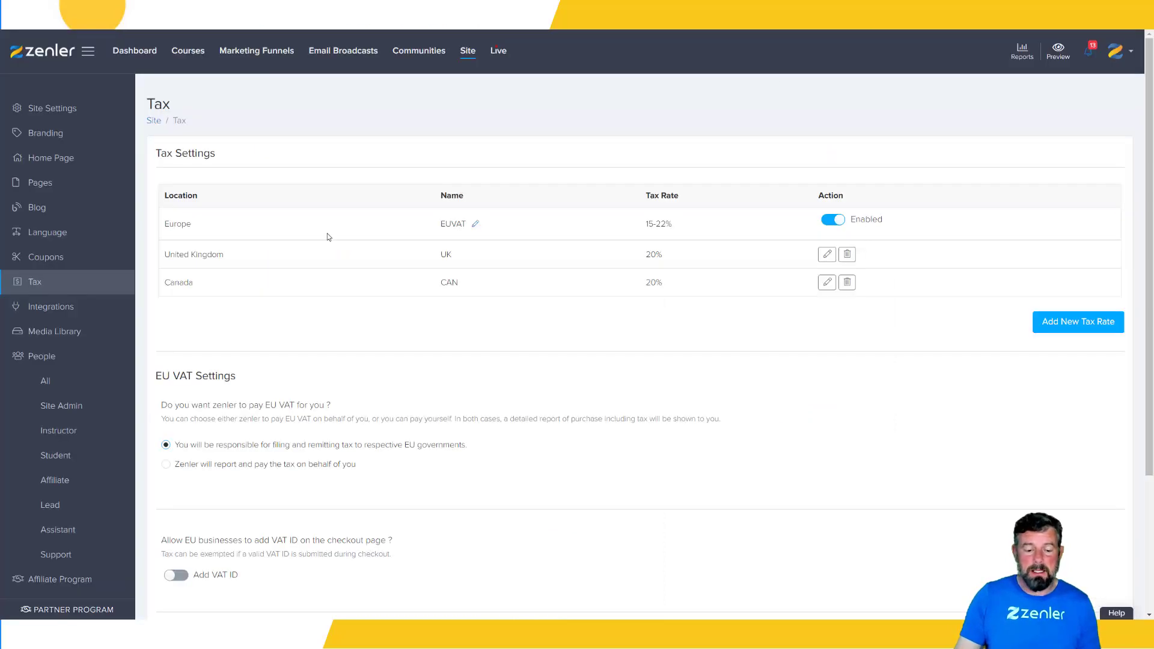
pyautogui.moveTo(666, 287); pyautogui.dragTo(646, 287)
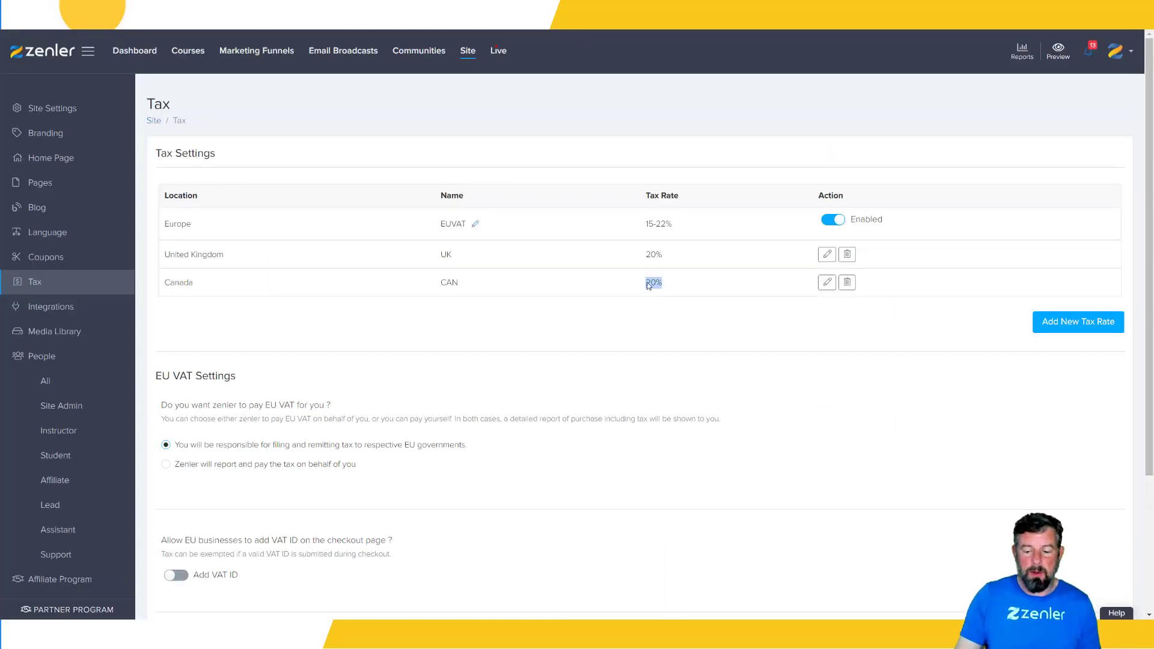
pyautogui.click(828, 282)
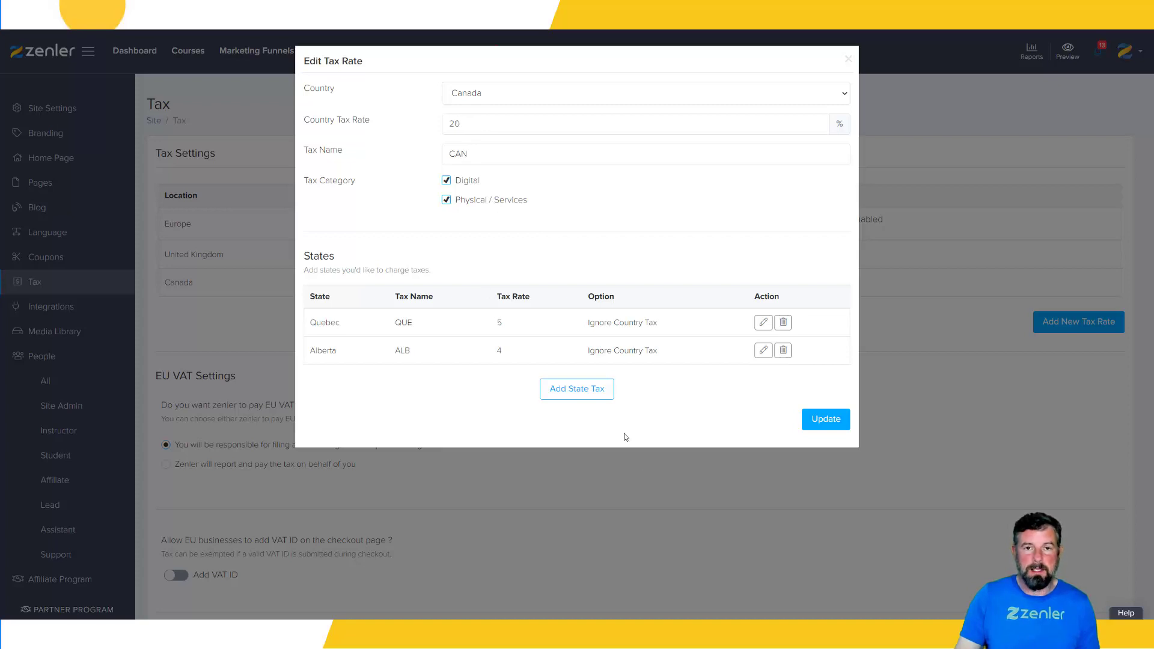
pyautogui.click(850, 61)
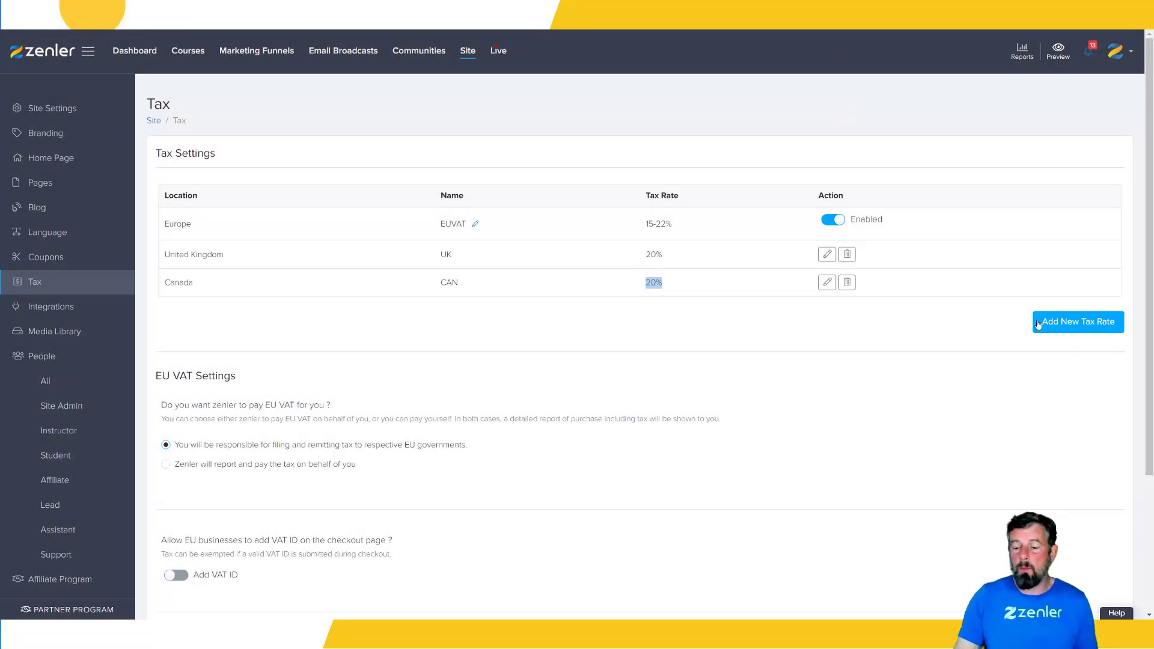
# Draft a United States tax rate of 20% named UST that applies to Digital and Physical / Services
pyautogui.click(1076, 318)
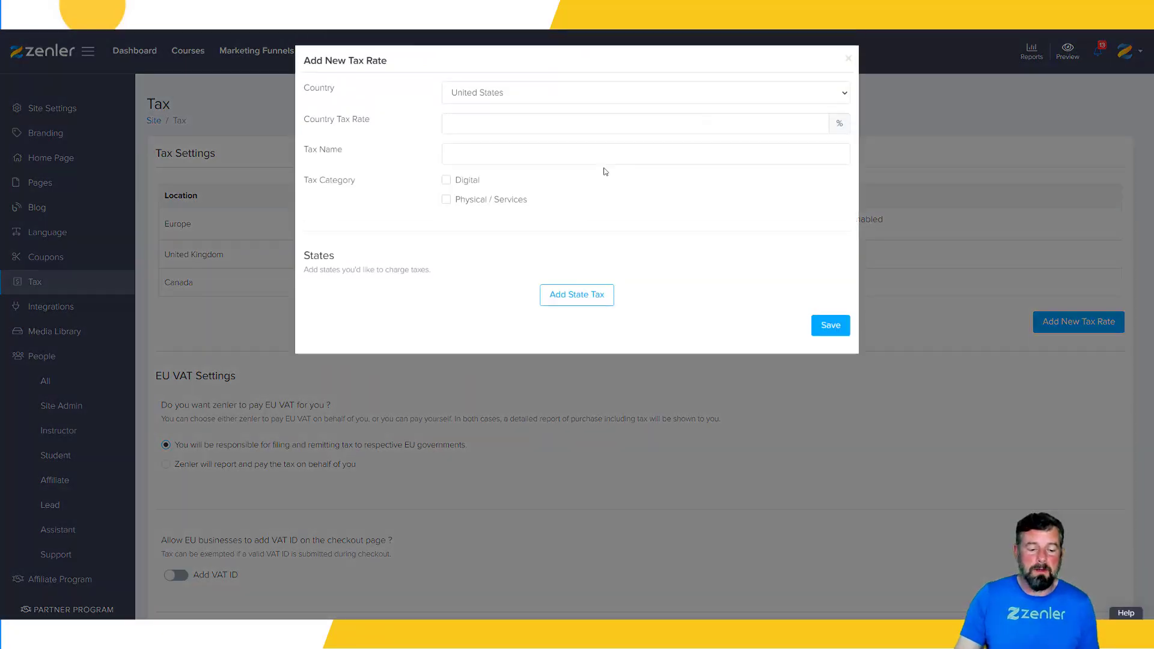
pyautogui.click(470, 125)
pyautogui.write('20')
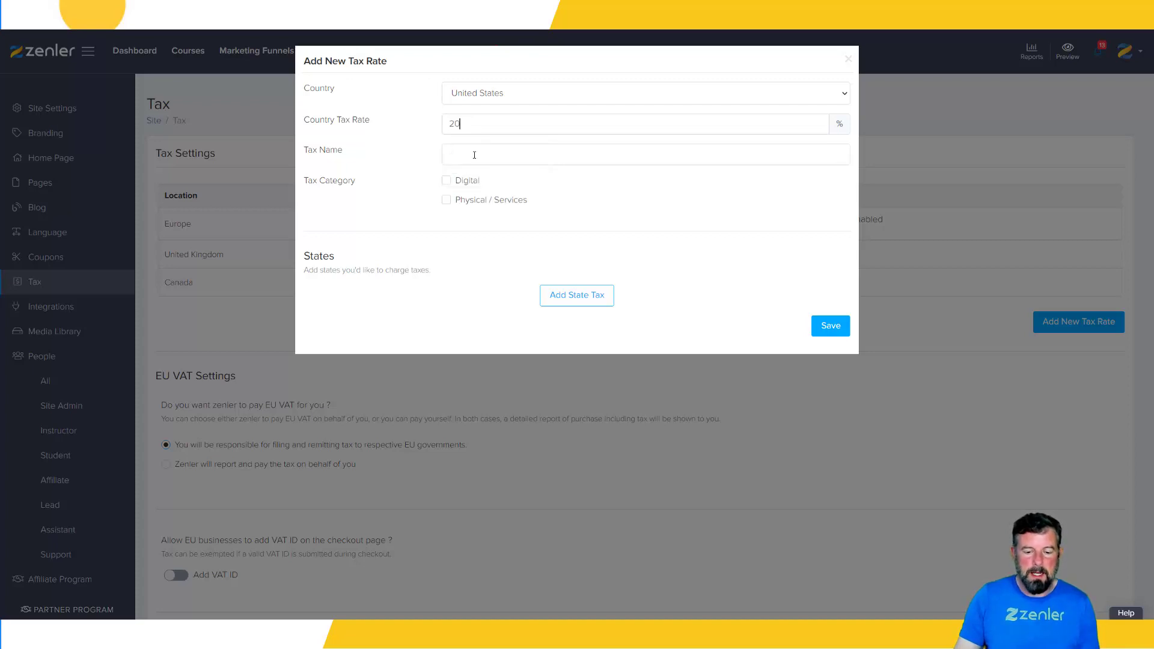
pyautogui.click(475, 155)
pyautogui.write('UST')
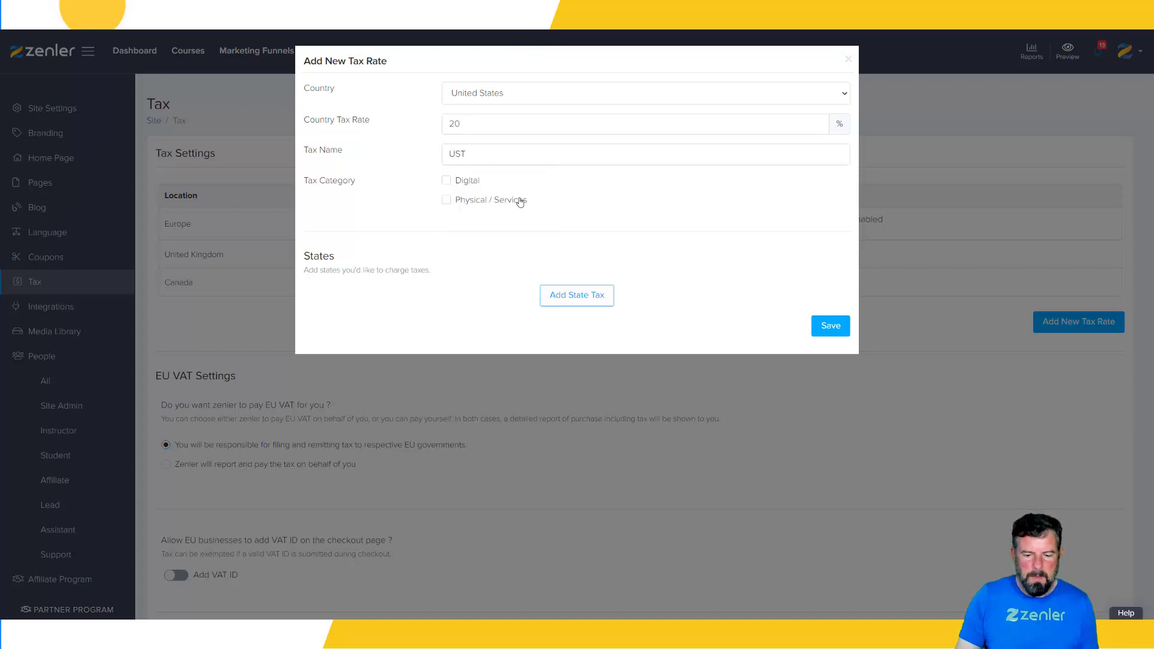
pyautogui.click(446, 181)
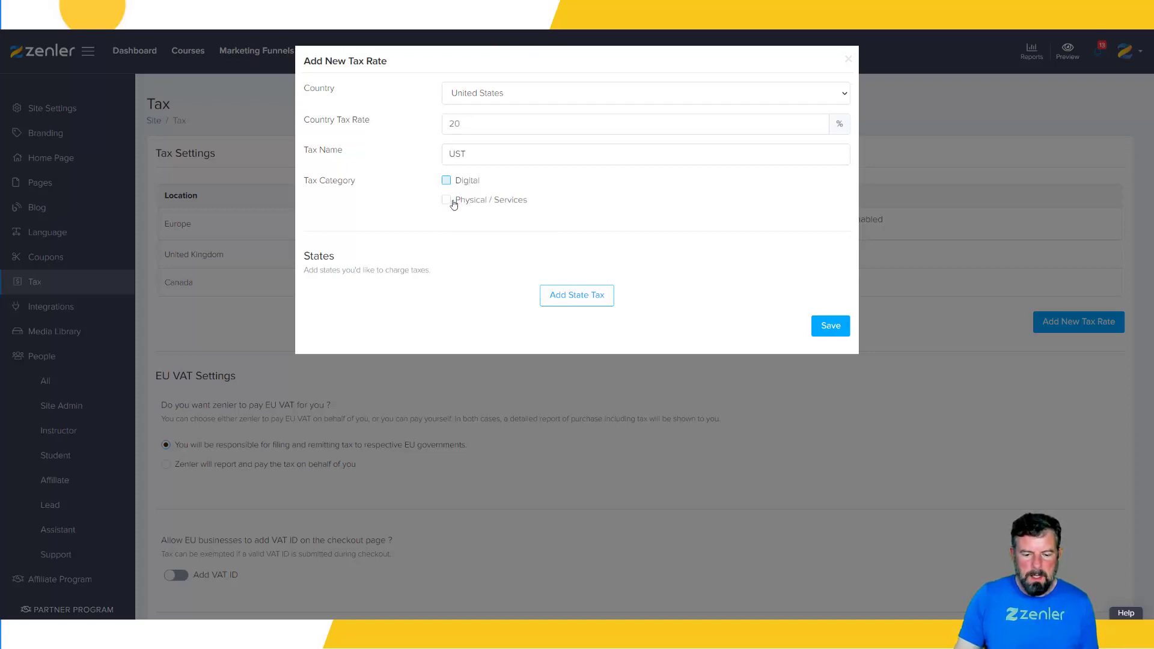
# Start a state tax for the United States, browse the available states, and discard the unsaved tax rate
pyautogui.click(557, 296)
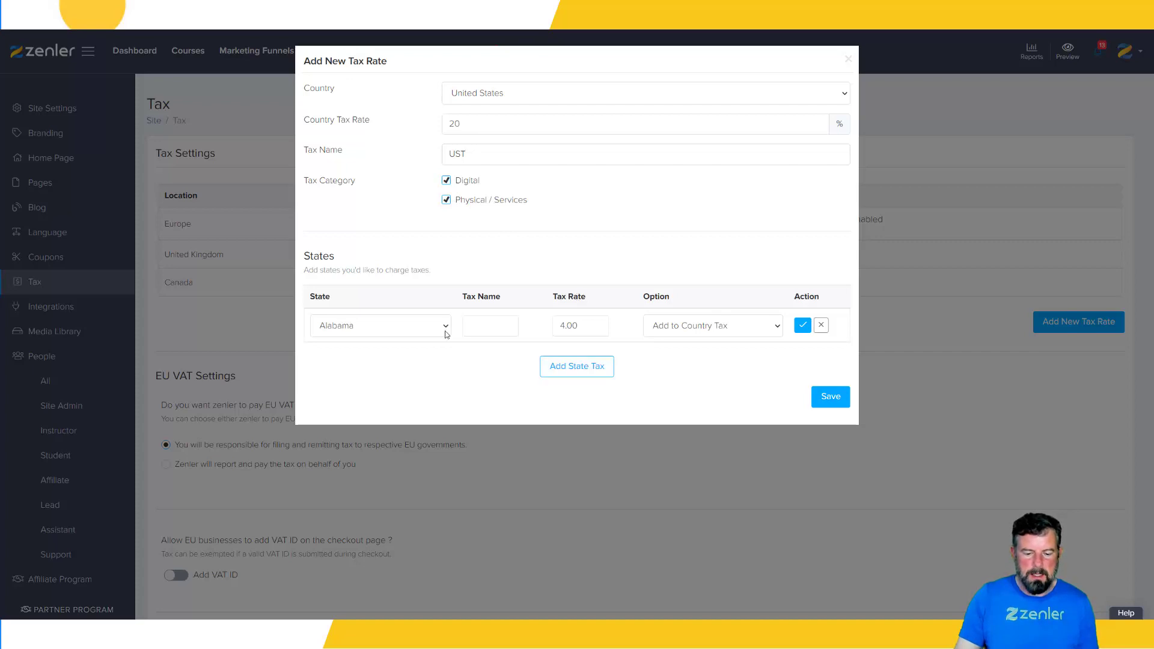
pyautogui.click(443, 331)
pyautogui.scroll(-6, 399, 385)
pyautogui.scroll(6, 399, 385)
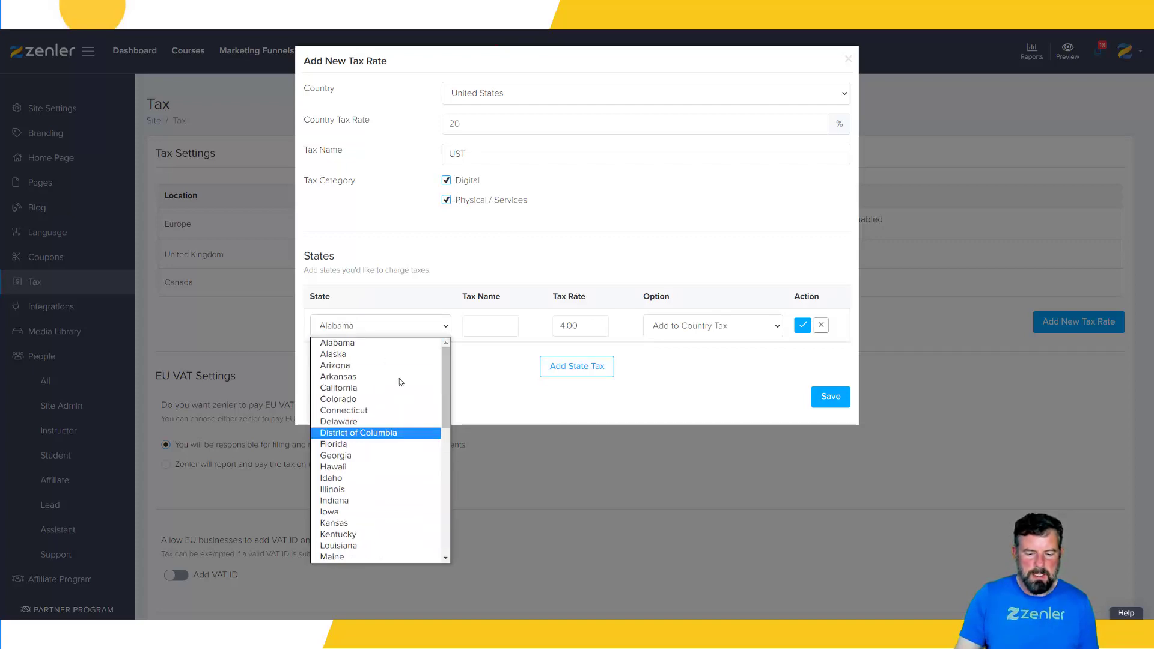
pyautogui.click(848, 60)
pyautogui.click(847, 61)
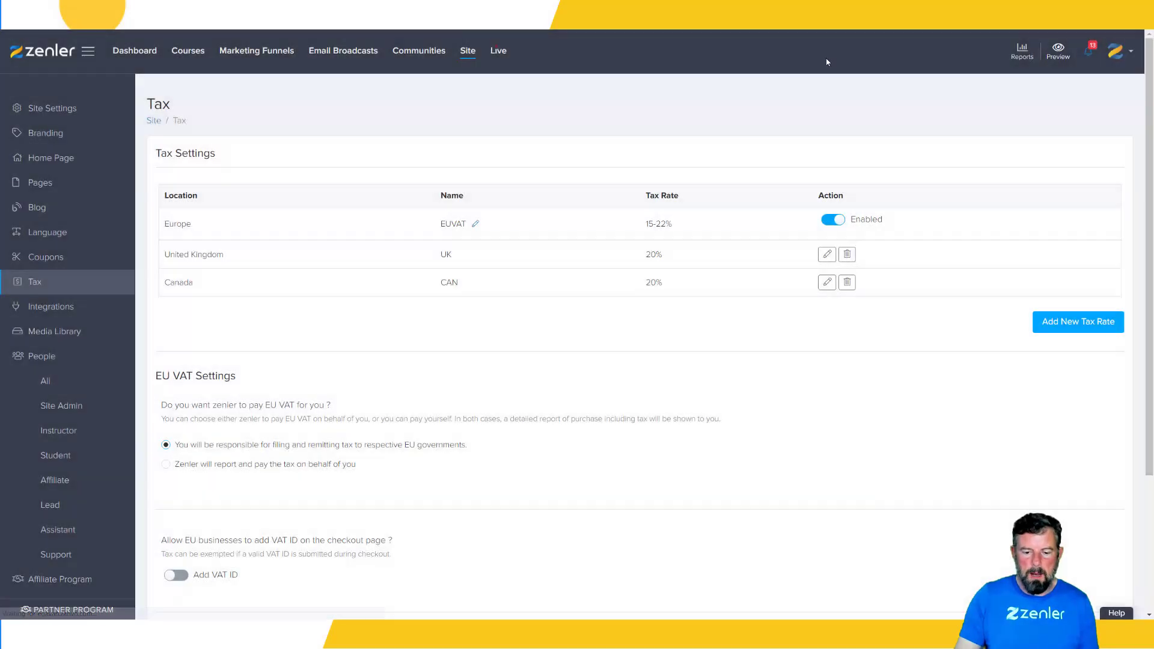
# Examine the countries available for a new tax rate and close the form without saving
pyautogui.click(1045, 323)
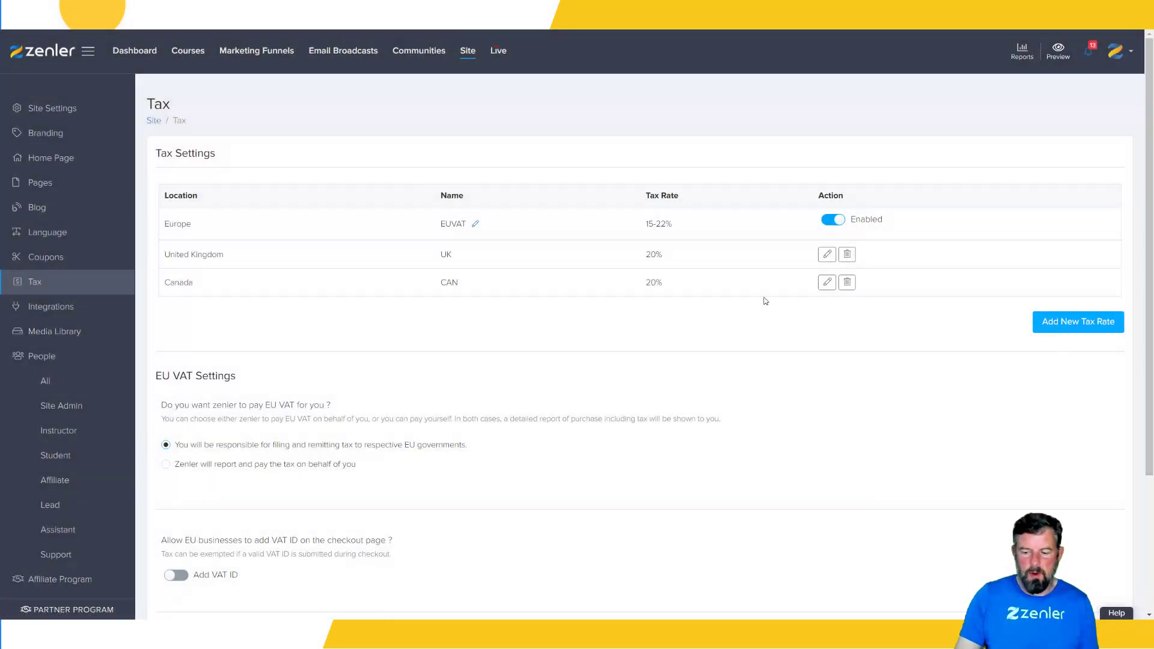
pyautogui.click(509, 94)
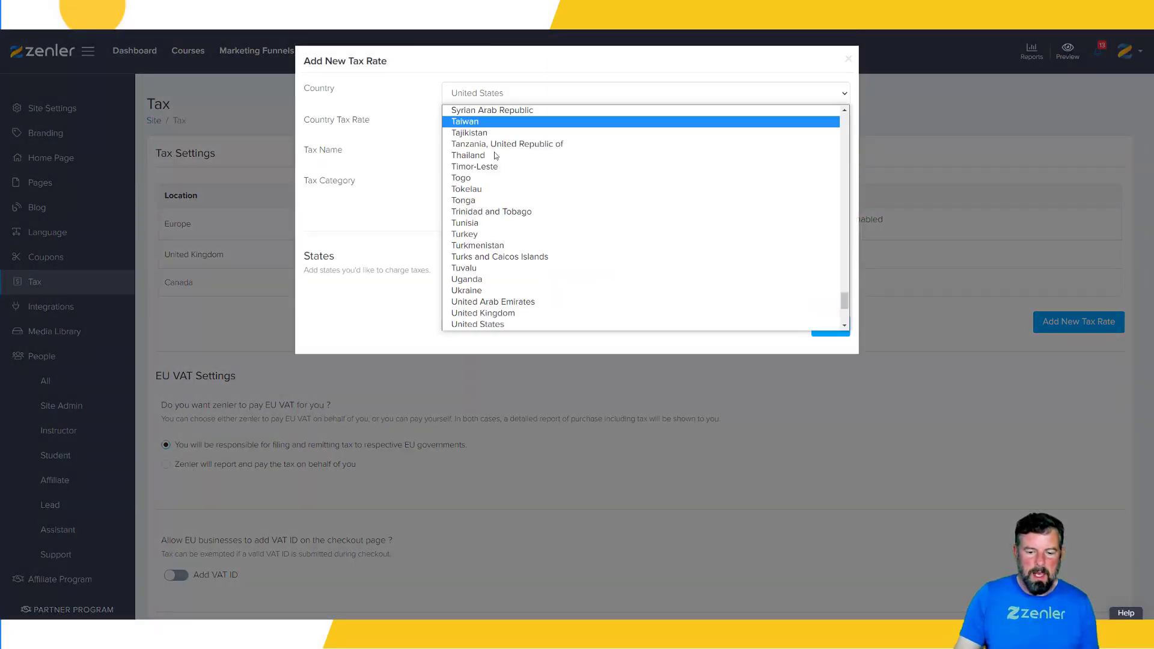
pyautogui.scroll(5, 511, 186)
pyautogui.scroll(20, 510, 189)
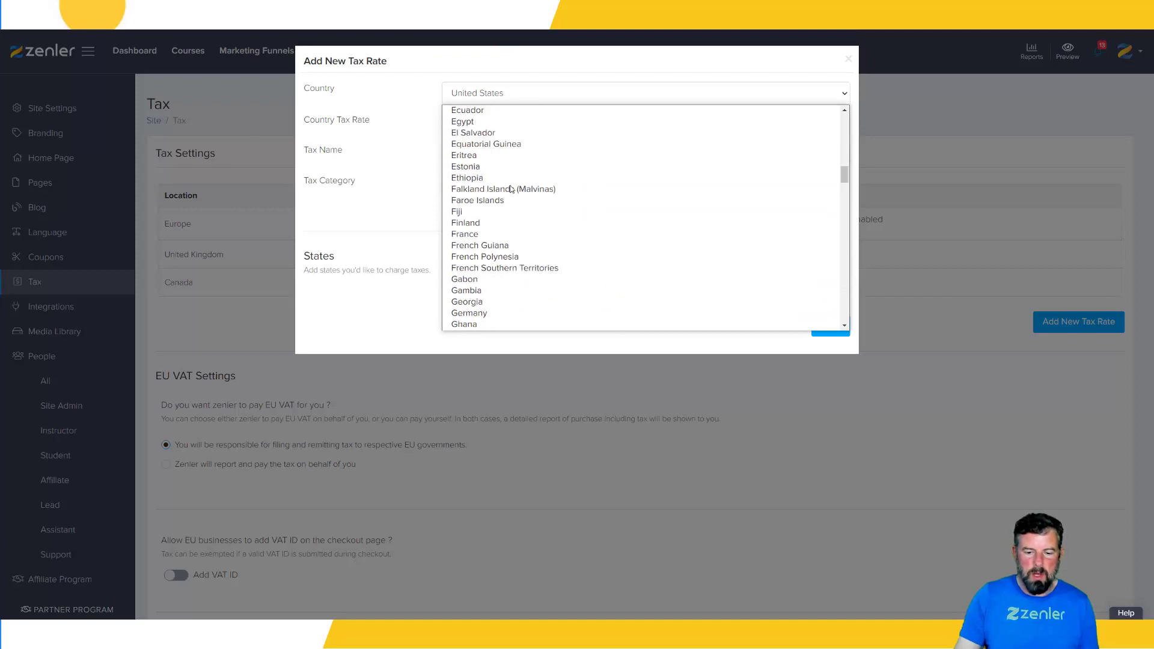
pyautogui.scroll(-13, 509, 180)
pyautogui.scroll(-20, 511, 184)
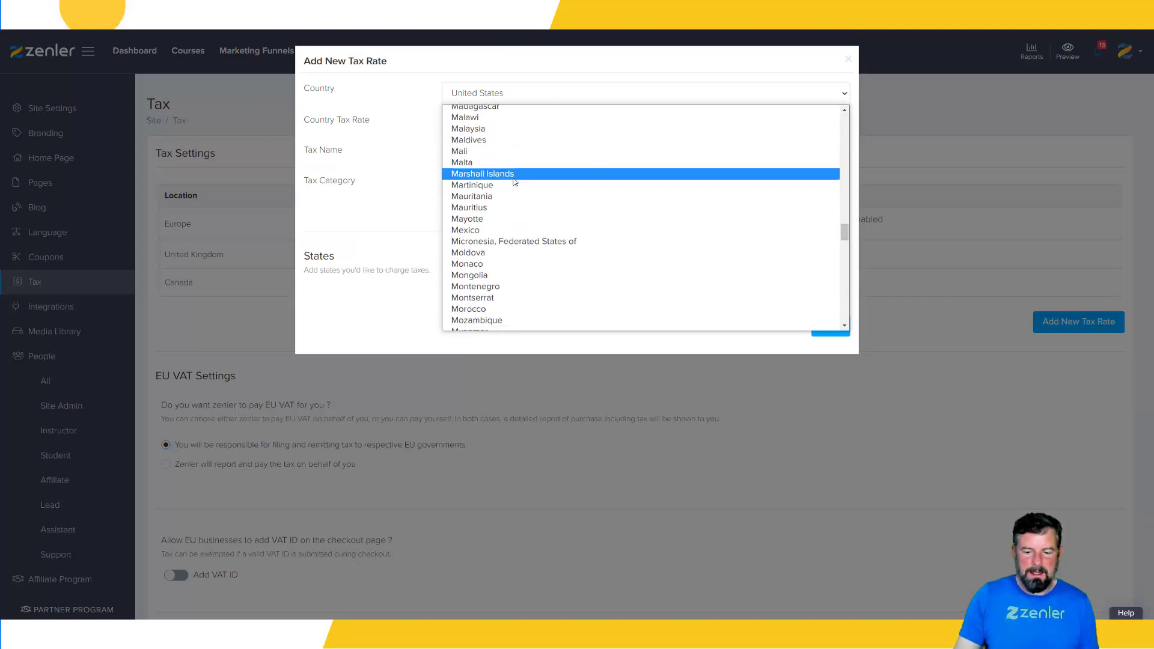
pyautogui.click(701, 354)
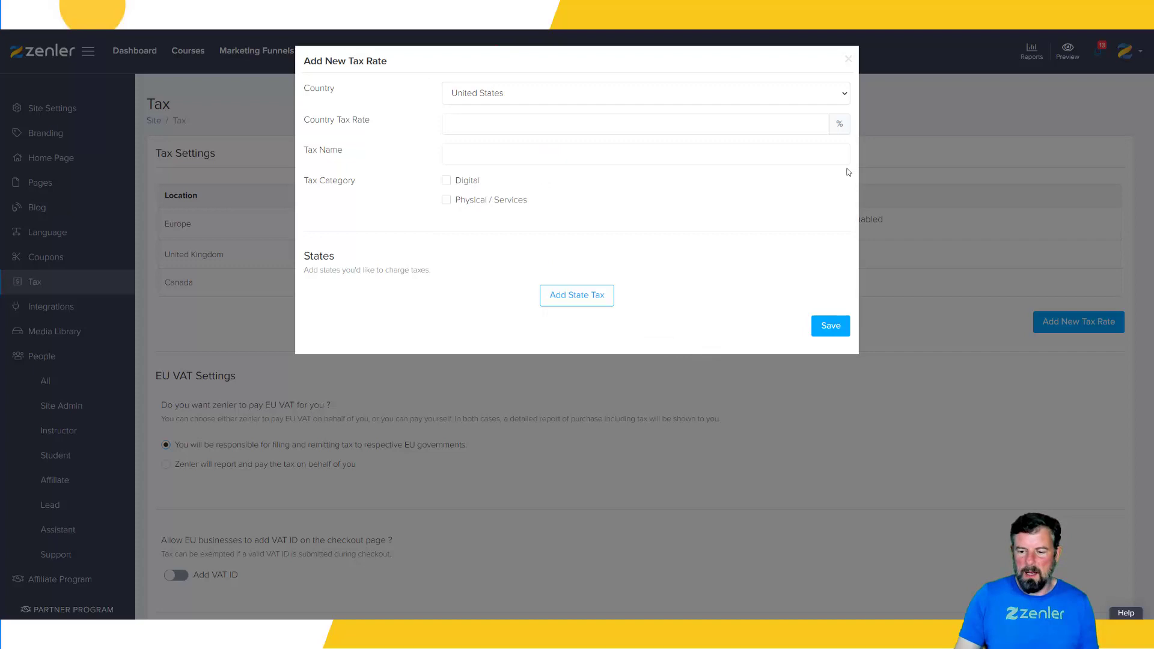
pyautogui.click(848, 58)
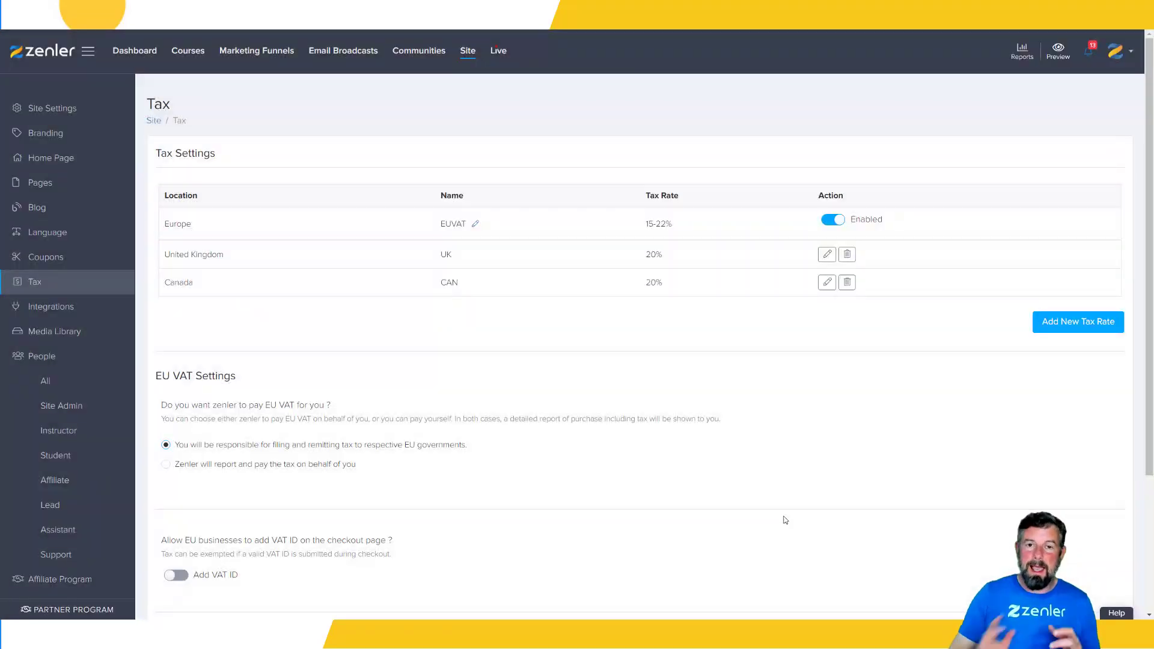